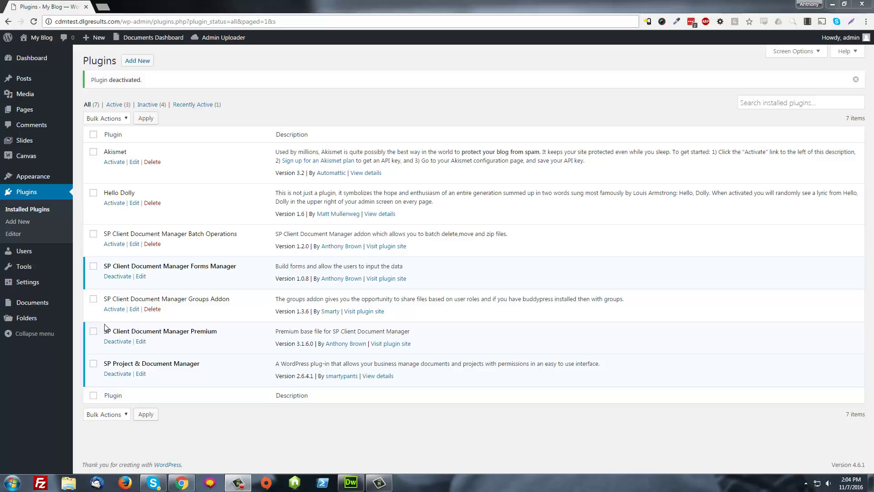
Activate the SP Client Document Manager Groups Addon plugin.
{"action": "left_click", "coordinate": [116, 309]}
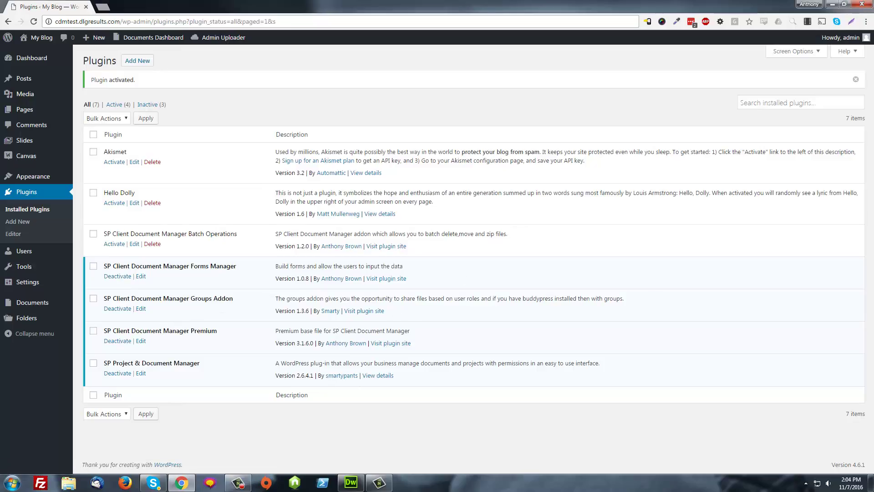
Start a new user, entering the subscriber's username and e-mail address.
{"action": "mouse_move", "coordinate": [43, 253]}
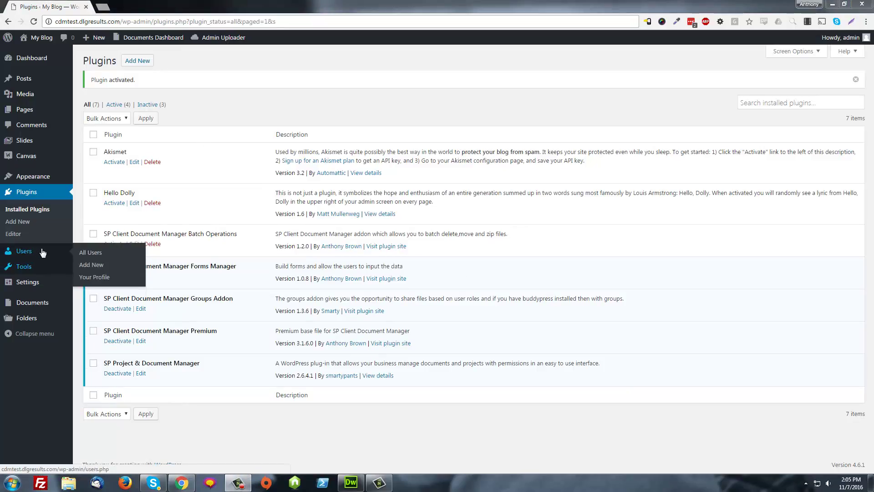
{"action": "left_click", "coordinate": [42, 251]}
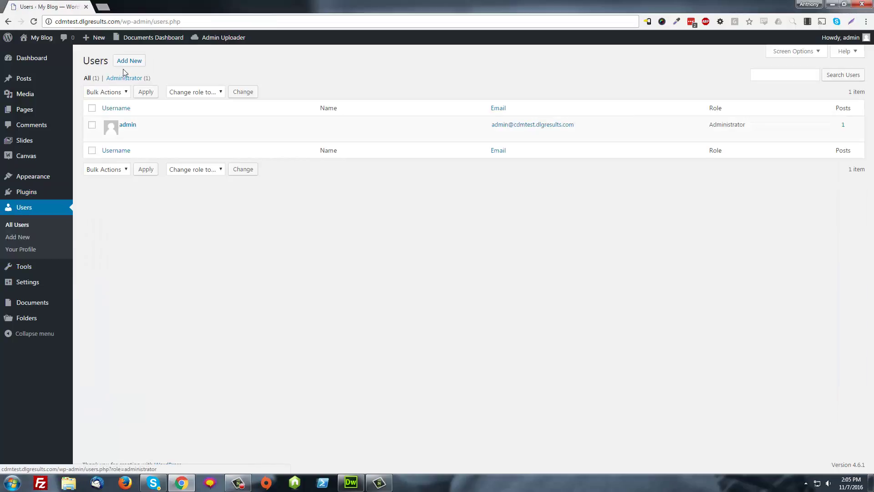
{"action": "left_click", "coordinate": [129, 60]}
{"action": "left_click", "coordinate": [203, 101]}
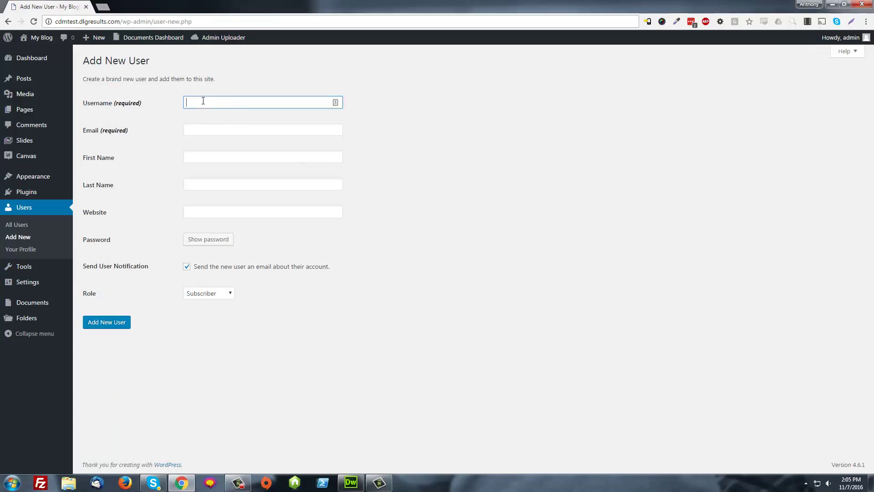
{"action": "type", "text": "bob"}
{"action": "key", "text": "Tab"}
{"action": "type", "text": "bob"}
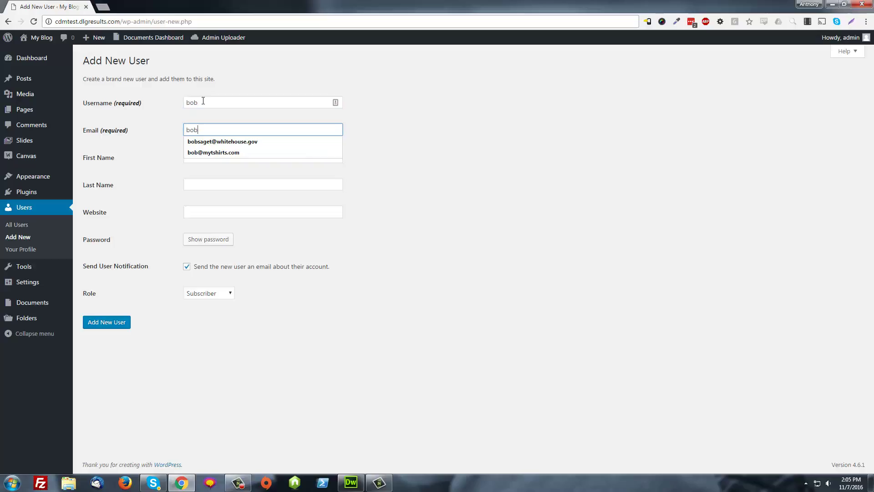
{"action": "type", "text": "@bob.com"}
Fill First and Last Name with the username by pasting the e-mail and trimming the domain.
{"action": "key", "text": "ctrl+a"}
{"action": "key", "text": "ctrl+c"}
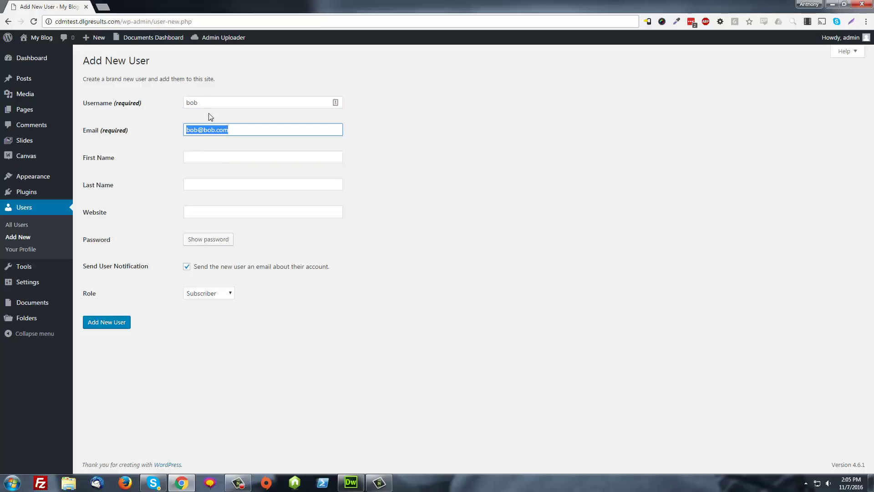
{"action": "left_click", "coordinate": [215, 157]}
{"action": "key", "text": "ctrl+v"}
{"action": "left_click", "coordinate": [217, 184]}
{"action": "key", "text": "ctrl+v"}
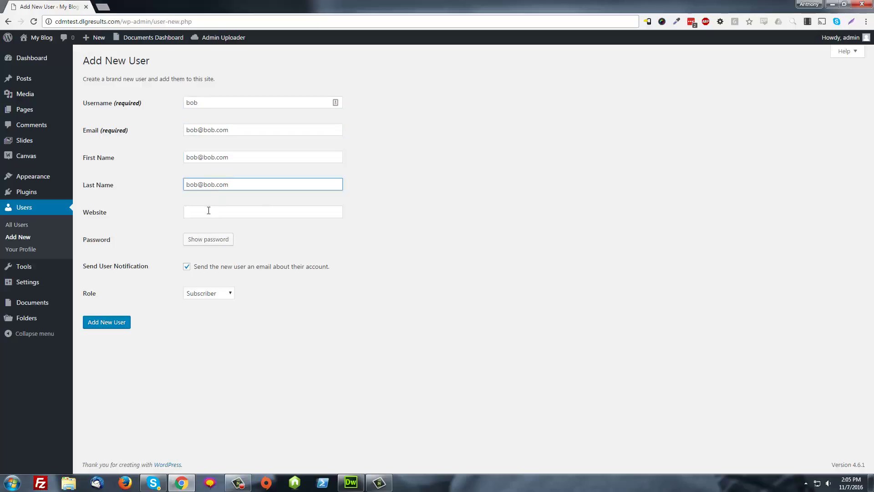
{"action": "key", "text": "ctrl+a"}
{"action": "left_click", "coordinate": [211, 157]}
{"action": "key", "text": "shift+End"}
{"action": "key", "text": "BackSpace"}
{"action": "key", "text": "BackSpace"}
{"action": "key", "text": "BackSpace"}
{"action": "left_click_drag", "start_coordinate": [199, 189], "coordinate": [299, 191]}
{"action": "key", "text": "BackSpace"}
Set a weak password, confirm its use, and create the Subscriber user.
{"action": "left_click", "coordinate": [225, 239]}
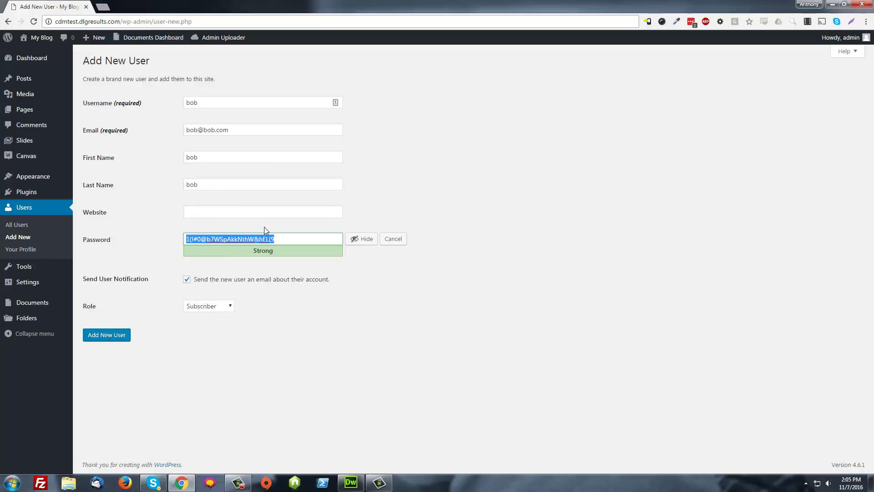
{"action": "type", "text": "bob"}
{"action": "left_click", "coordinate": [279, 280]}
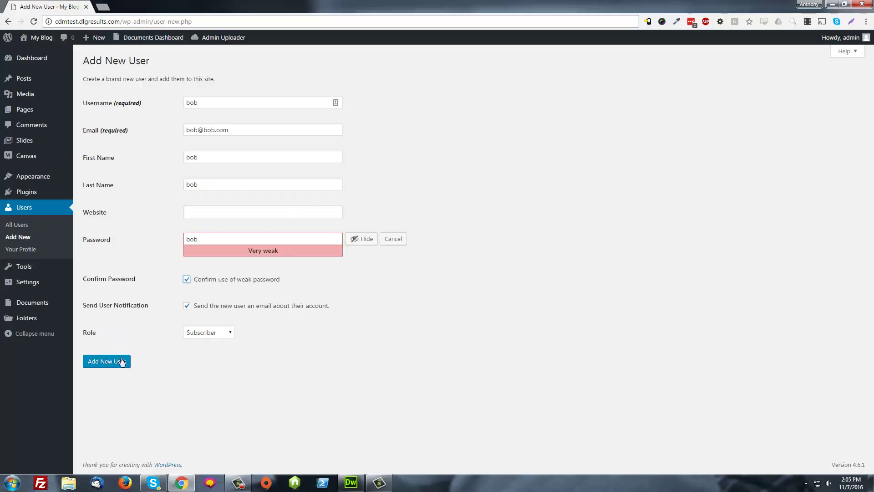
{"action": "left_click", "coordinate": [109, 362]}
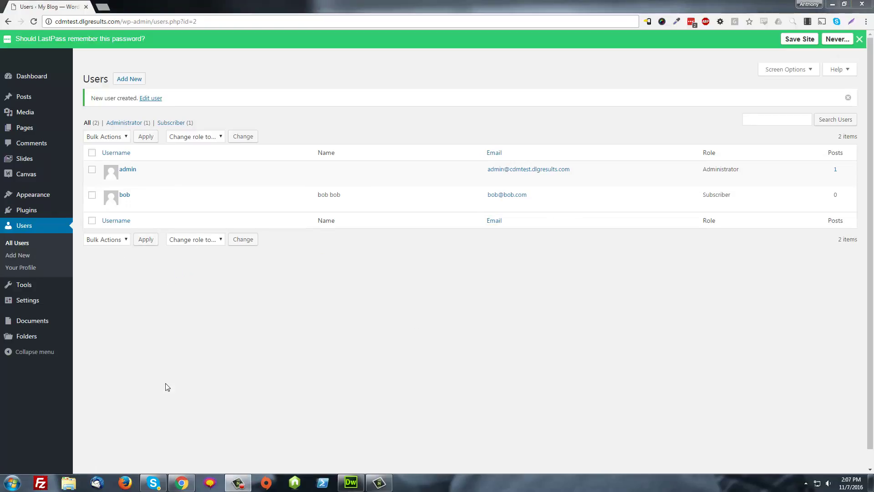
Add a Documents folder named 'test folder' with admin as its user, and save it.
{"action": "mouse_move", "coordinate": [54, 323]}
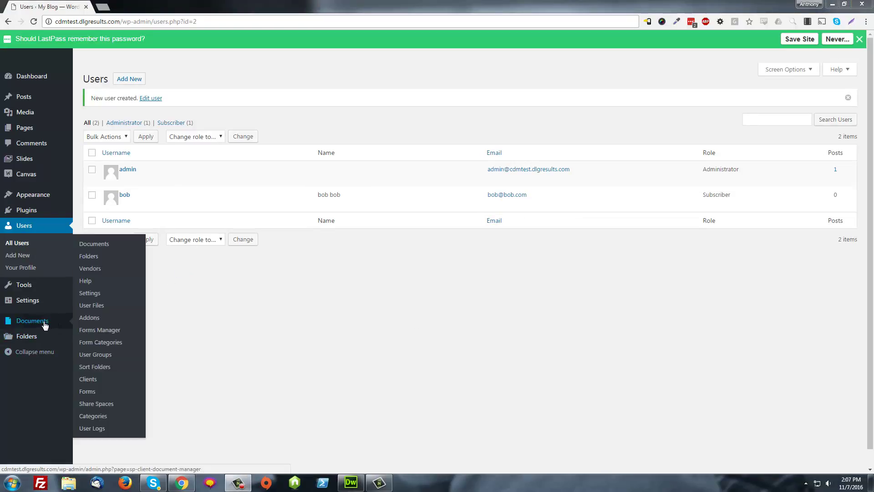
{"action": "left_click", "coordinate": [34, 336]}
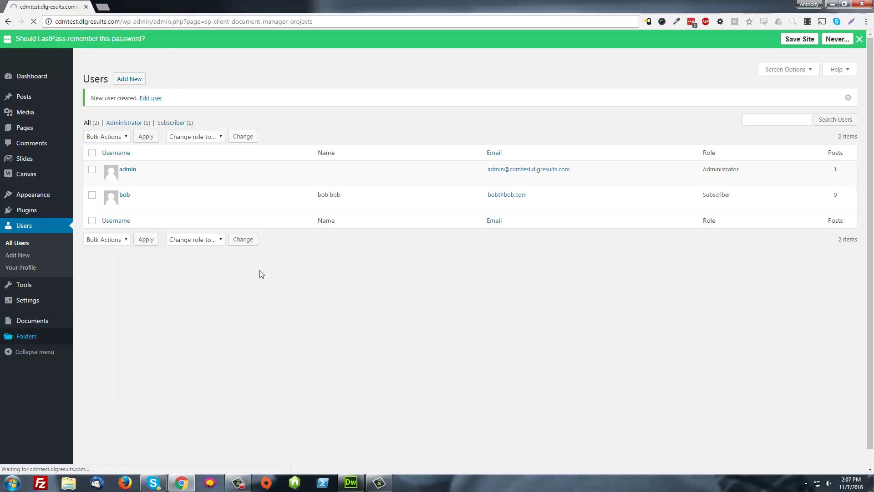
{"action": "left_click", "coordinate": [114, 151]}
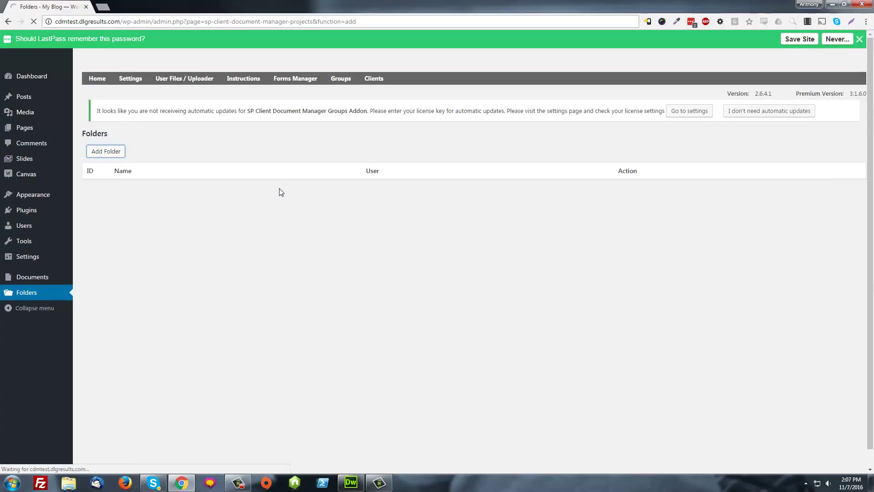
{"action": "left_click", "coordinate": [293, 154]}
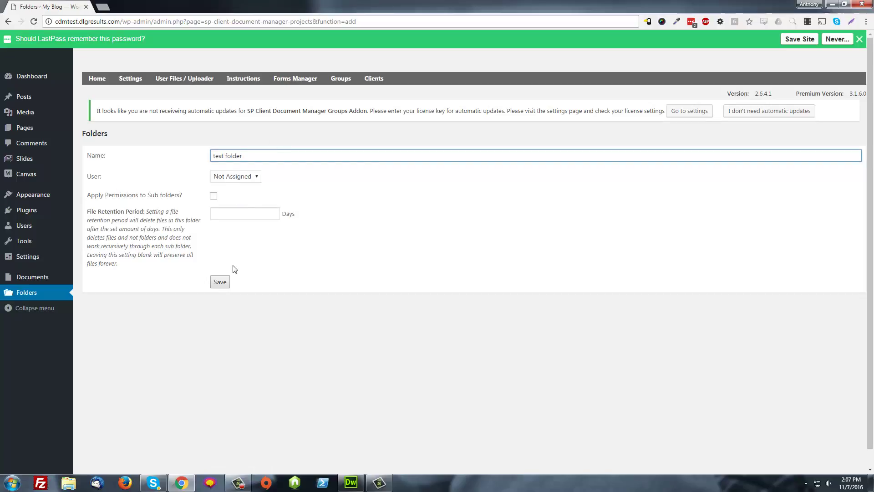
{"action": "left_click", "coordinate": [230, 177]}
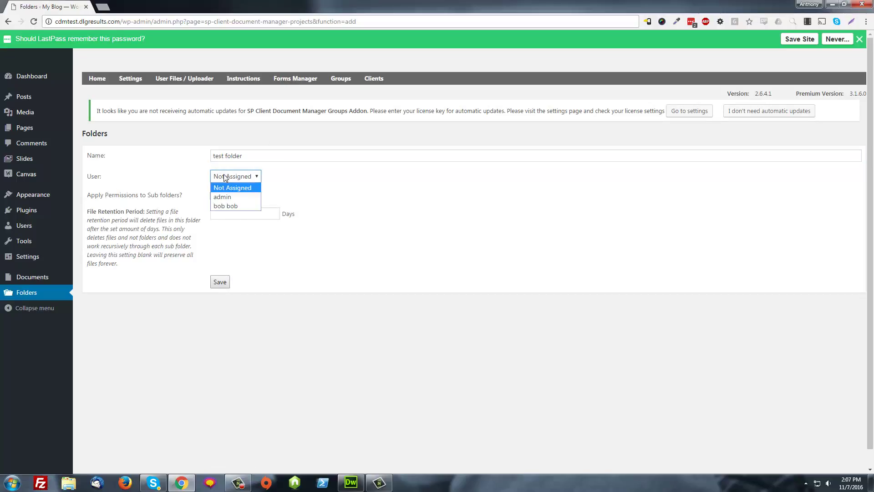
{"action": "left_click", "coordinate": [234, 199]}
{"action": "left_click", "coordinate": [223, 285]}
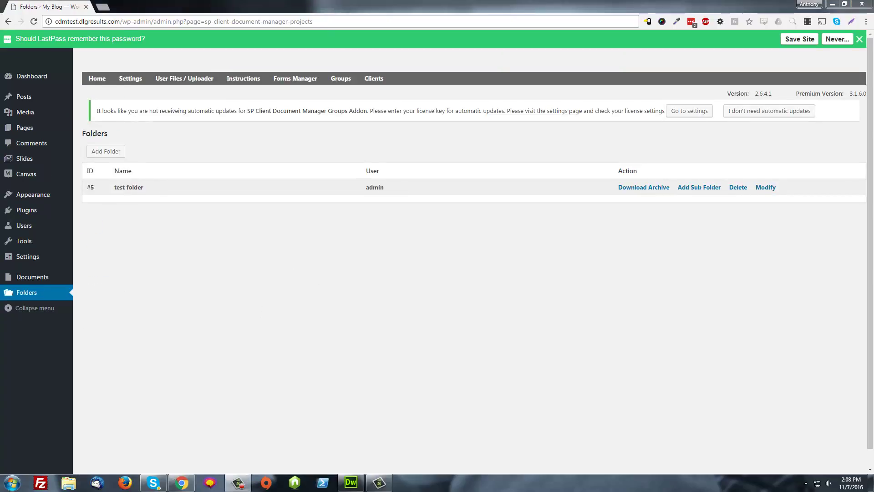
Open test folder's edit screen and review its Share with groups and Share with roles sections.
{"action": "left_click", "coordinate": [766, 187]}
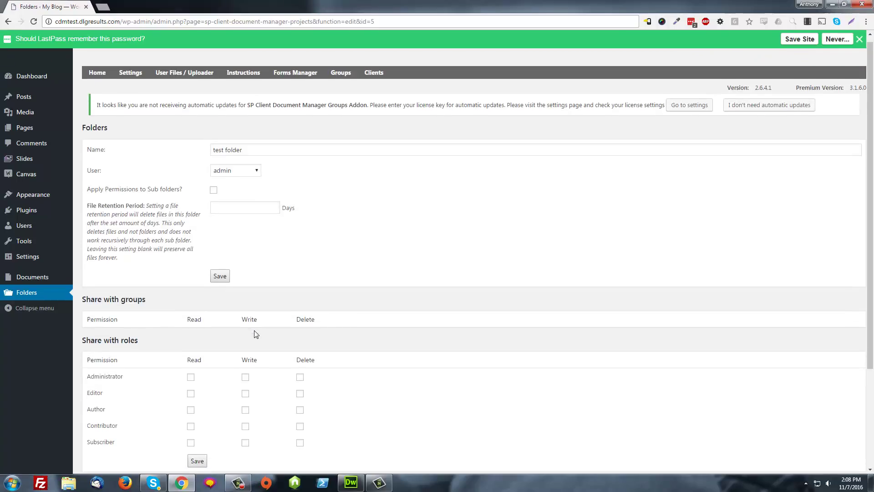
{"action": "scroll", "coordinate": [131, 337], "scroll_direction": "down", "scroll_amount": 3}
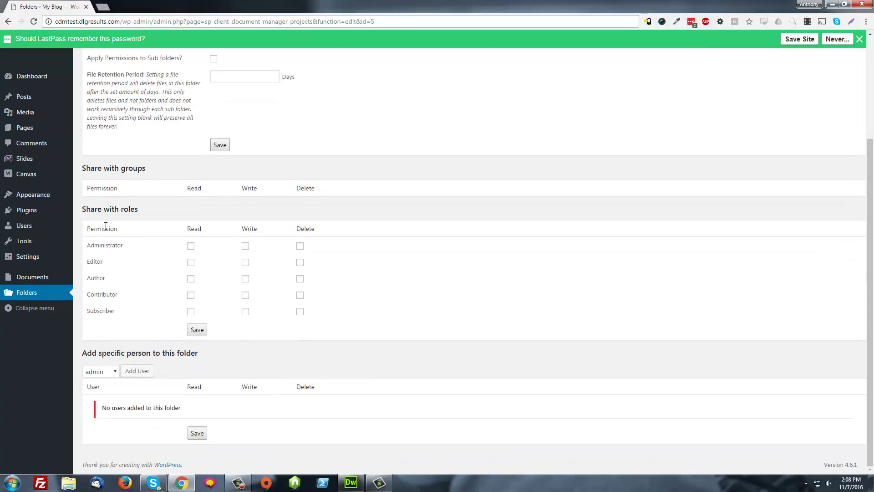
{"action": "scroll", "coordinate": [319, 192], "scroll_direction": "up", "scroll_amount": 3}
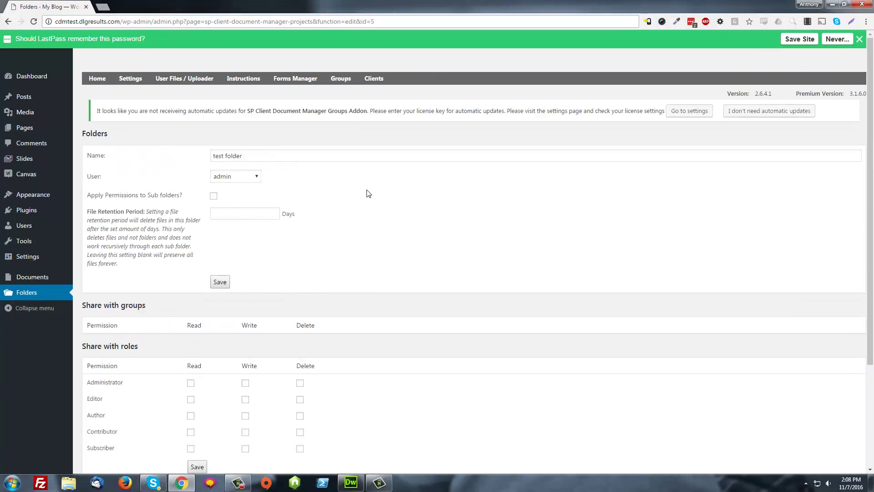
{"action": "scroll", "coordinate": [285, 213], "scroll_direction": "down", "scroll_amount": 2}
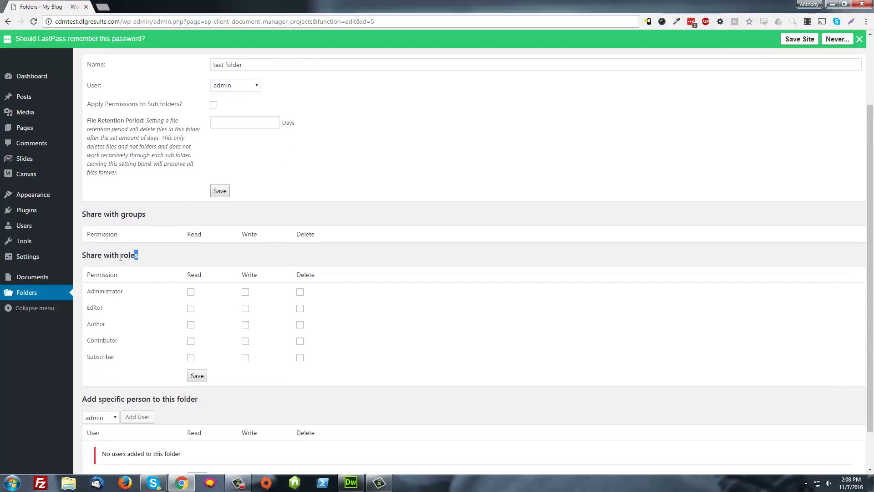
{"action": "left_click_drag", "start_coordinate": [121, 257], "coordinate": [101, 259]}
{"action": "scroll", "coordinate": [205, 333], "scroll_direction": "down", "scroll_amount": 1}
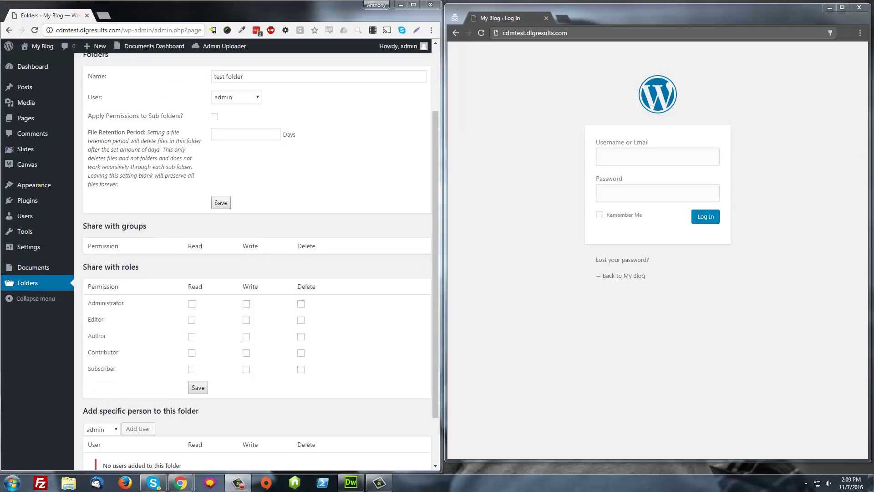
Log in as the new subscriber in the second window and view its empty Documents page.
{"action": "left_click", "coordinate": [43, 46]}
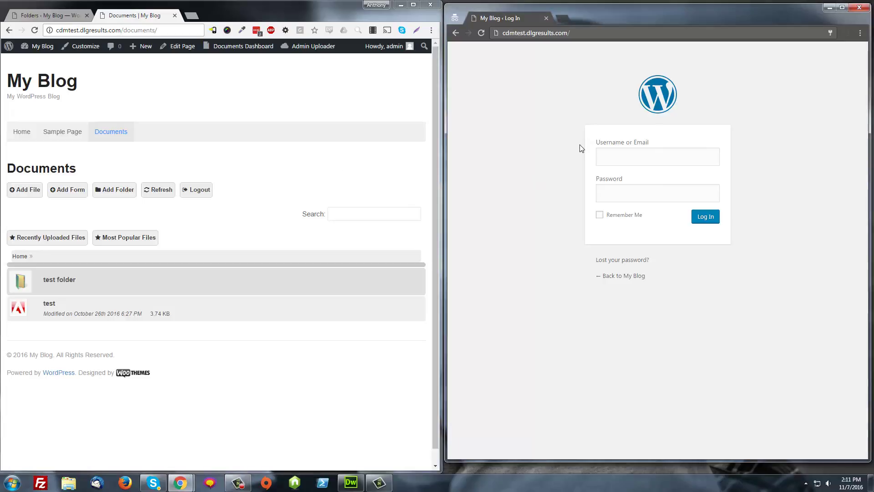
{"action": "left_click", "coordinate": [615, 151]}
{"action": "type", "text": "bob"}
{"action": "key", "text": "Tab"}
{"action": "type", "text": "••••"}
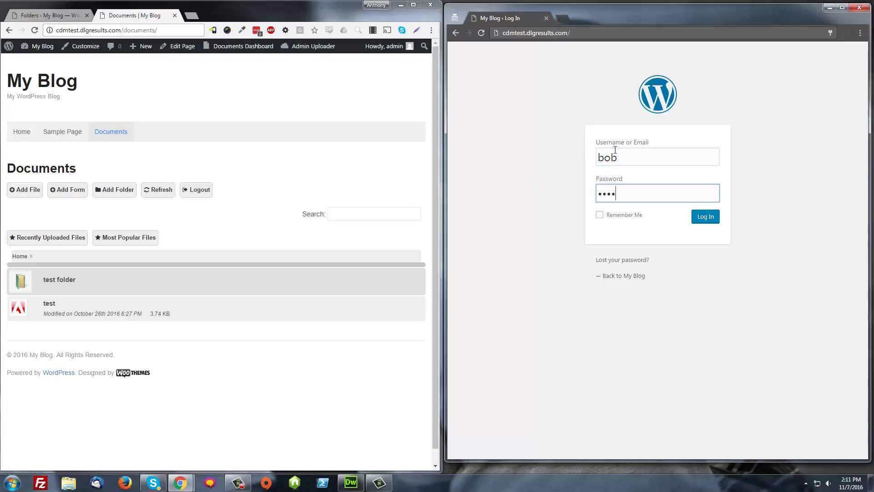
{"action": "key", "text": "ctrl+a"}
{"action": "type", "text": "•••"}
{"action": "key", "text": "Return"}
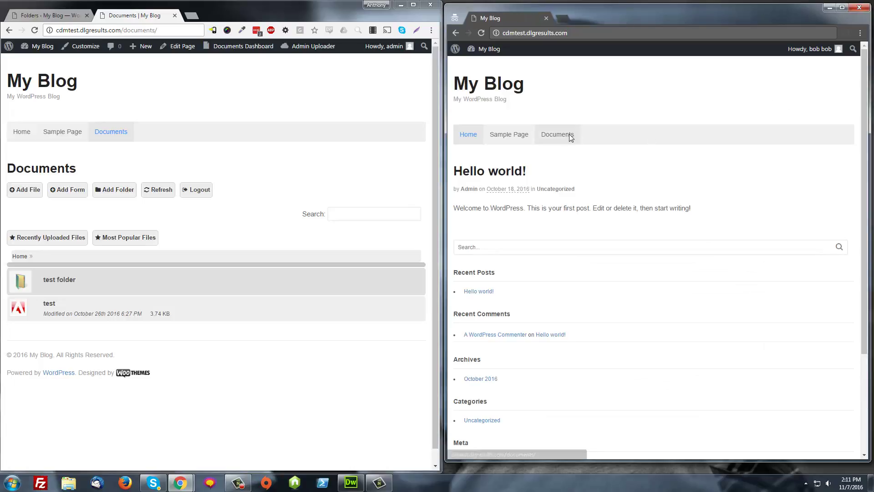
{"action": "left_click", "coordinate": [569, 134]}
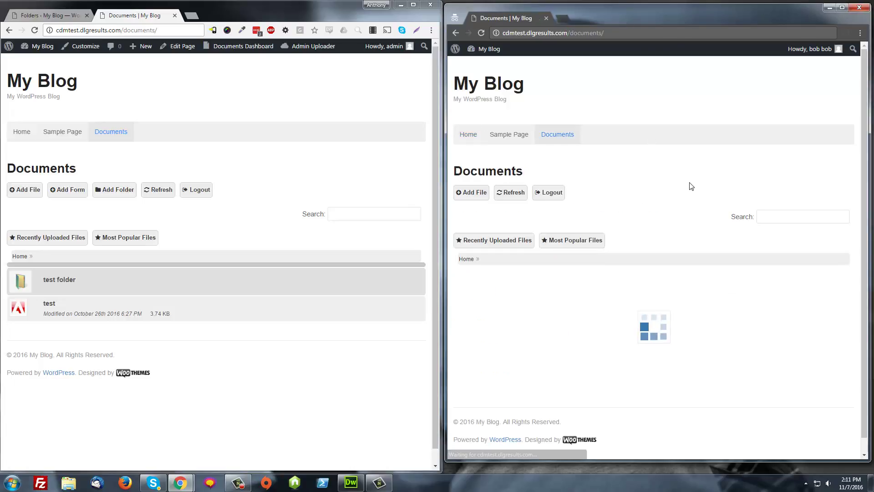
{"action": "scroll", "coordinate": [628, 205], "scroll_direction": "down", "scroll_amount": 1}
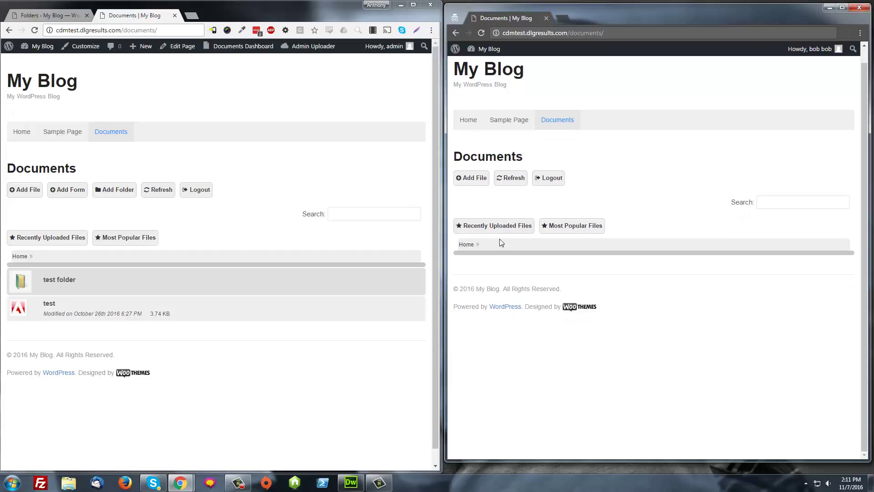
Add the subscriber to test folder's specific people and save the permissions.
{"action": "left_click", "coordinate": [48, 17]}
{"action": "scroll", "coordinate": [159, 223], "scroll_direction": "down", "scroll_amount": 1}
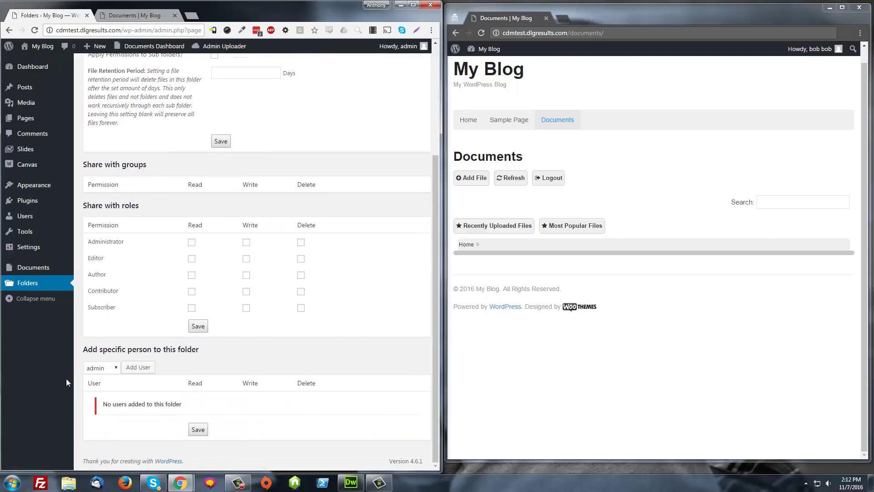
{"action": "left_click", "coordinate": [103, 369]}
{"action": "left_click", "coordinate": [97, 387]}
{"action": "left_click", "coordinate": [138, 367]}
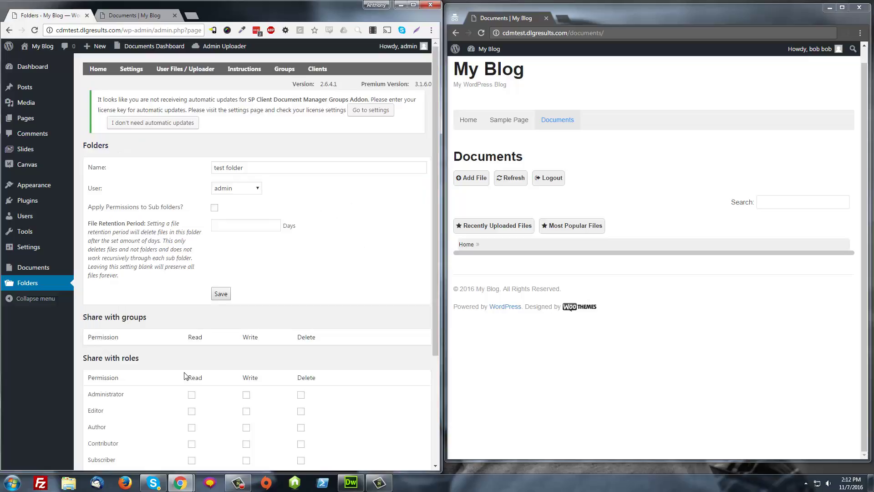
{"action": "scroll", "coordinate": [185, 376], "scroll_direction": "down", "scroll_amount": 3}
{"action": "left_click", "coordinate": [192, 428]}
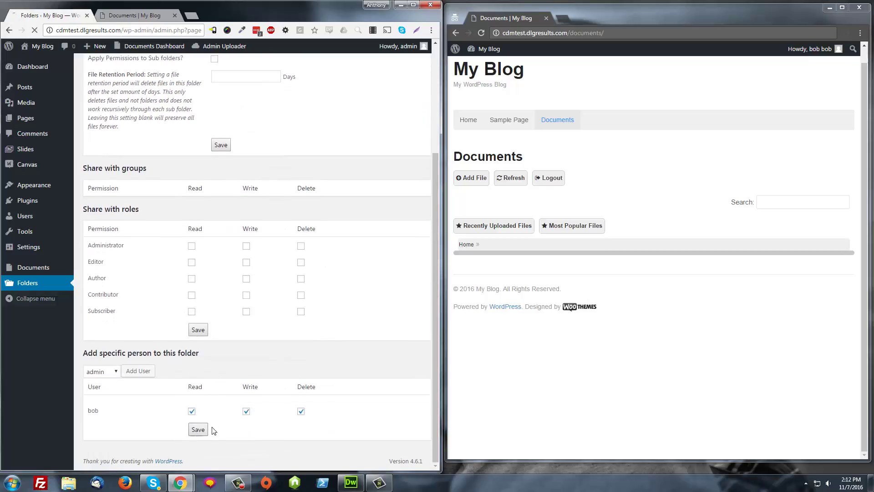
Reload the subscriber's documents list and open test folder there.
{"action": "left_click", "coordinate": [507, 178]}
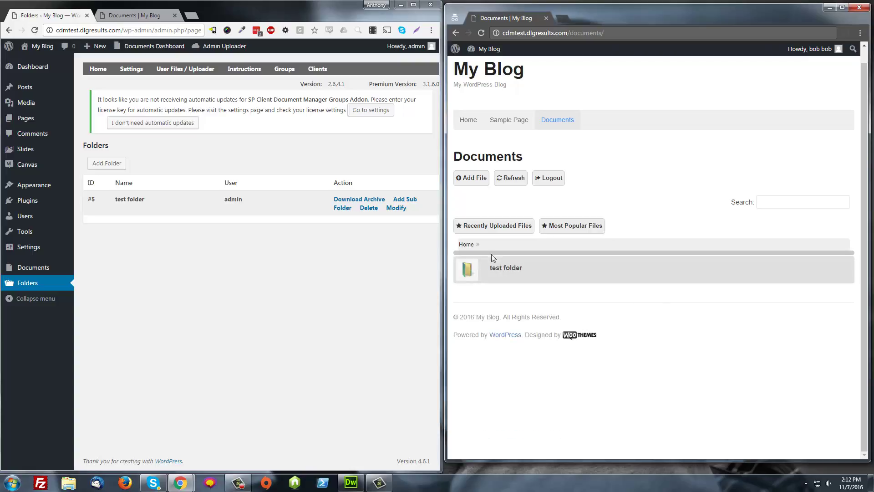
{"action": "left_click", "coordinate": [125, 17]}
{"action": "left_click", "coordinate": [510, 178]}
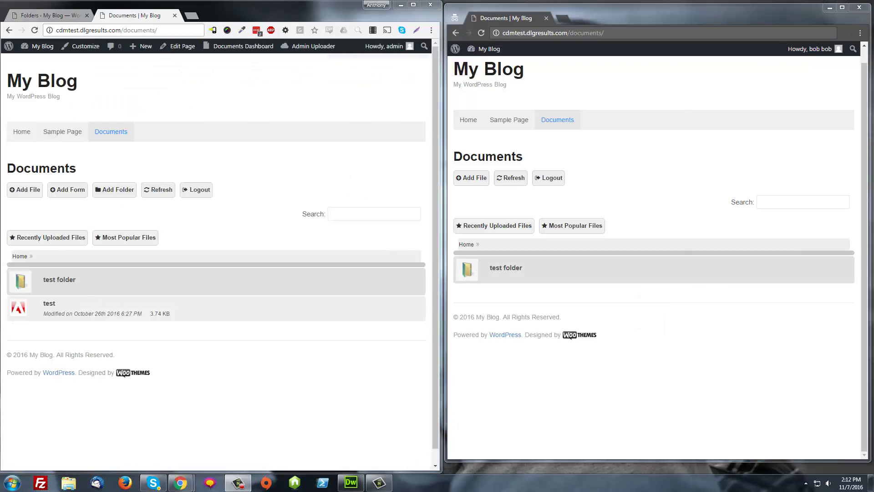
{"action": "key", "text": "ctrl+shift+Tab"}
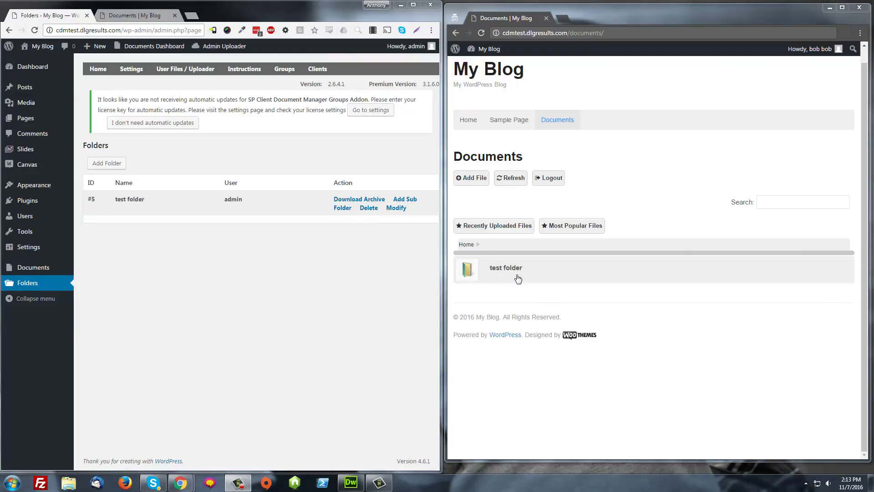
{"action": "left_click", "coordinate": [518, 279]}
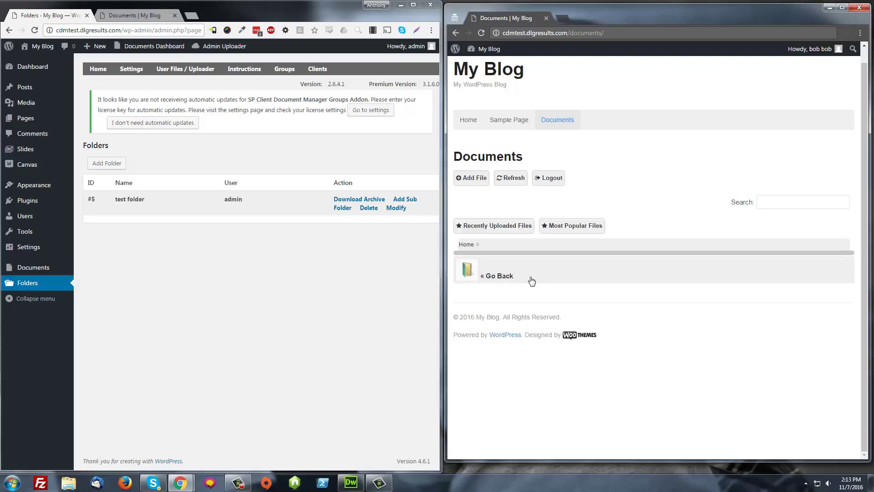
Remove the subscriber's Write and Delete rights on test folder and save.
{"action": "left_click", "coordinate": [396, 211]}
{"action": "scroll", "coordinate": [211, 337], "scroll_direction": "down", "scroll_amount": 3}
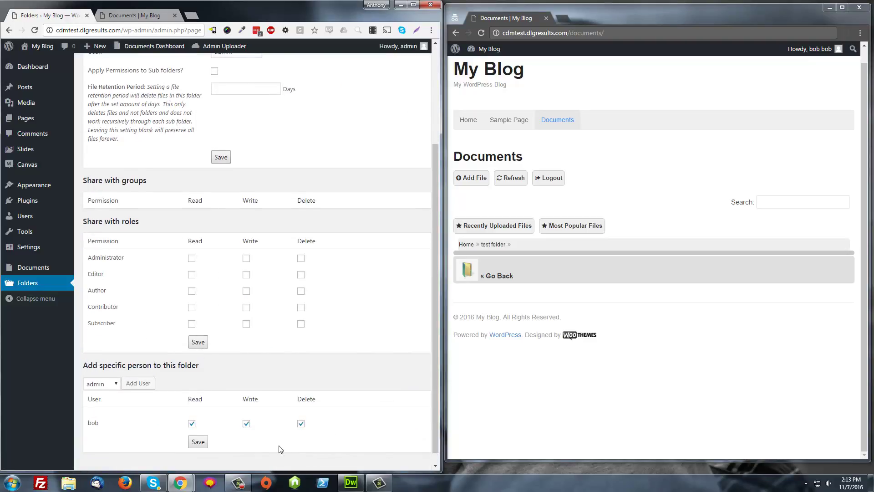
{"action": "left_click", "coordinate": [246, 424]}
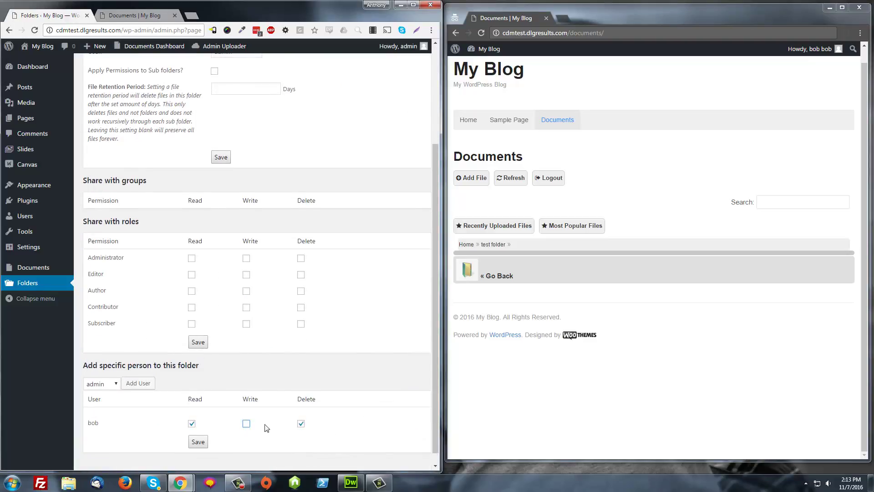
{"action": "left_click", "coordinate": [300, 424]}
{"action": "left_click", "coordinate": [204, 445]}
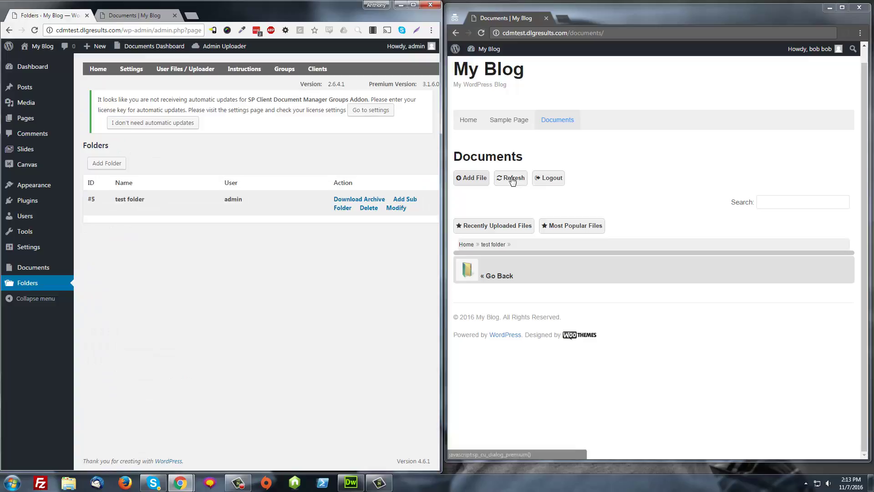
Reopen test folder in the subscriber's reloaded view and in the admin's front-end view.
{"action": "left_click", "coordinate": [481, 33]}
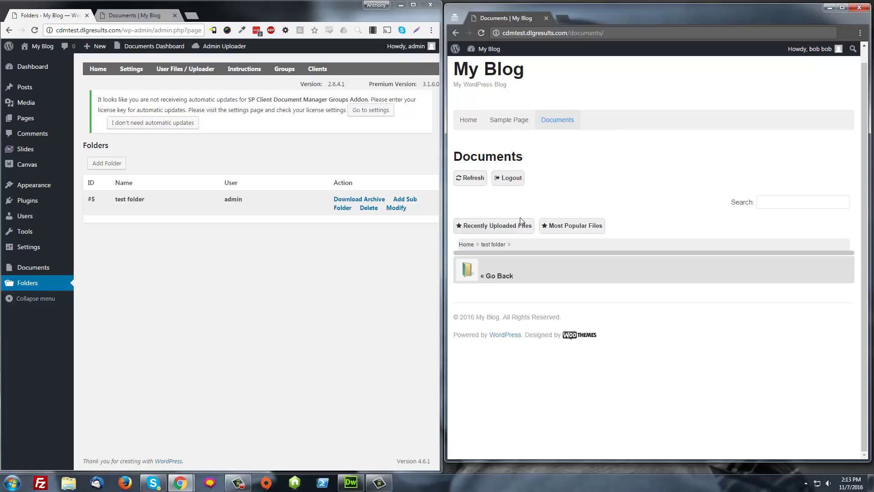
{"action": "left_click", "coordinate": [472, 247]}
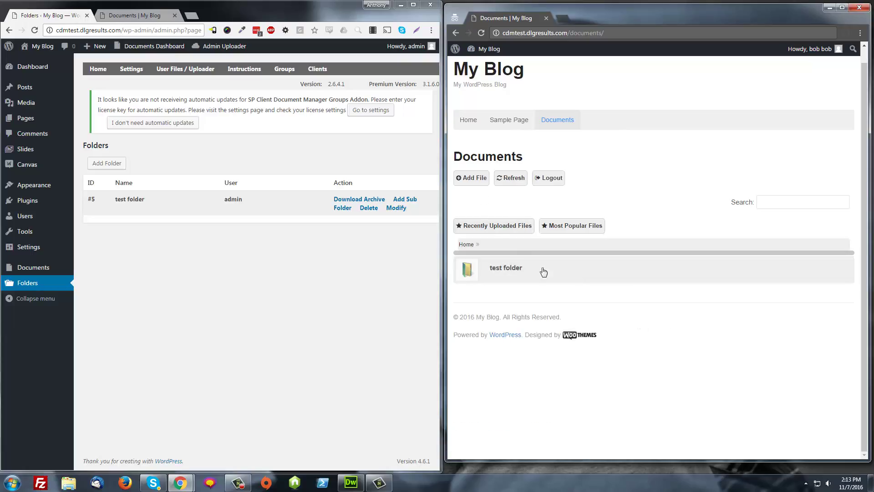
{"action": "left_click", "coordinate": [508, 274]}
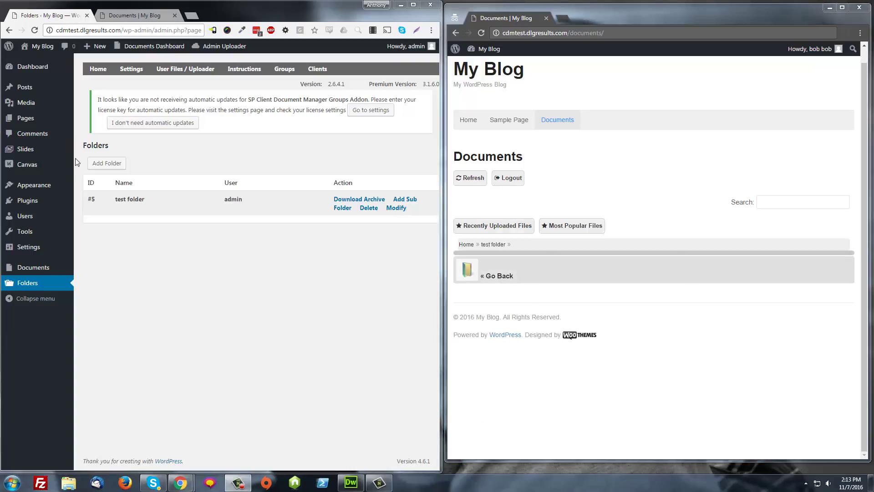
{"action": "left_click", "coordinate": [118, 14]}
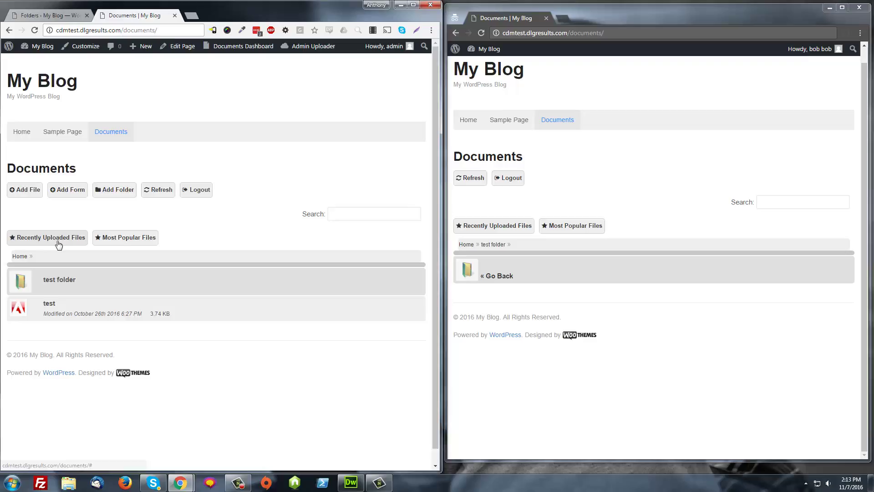
{"action": "left_click", "coordinate": [59, 279]}
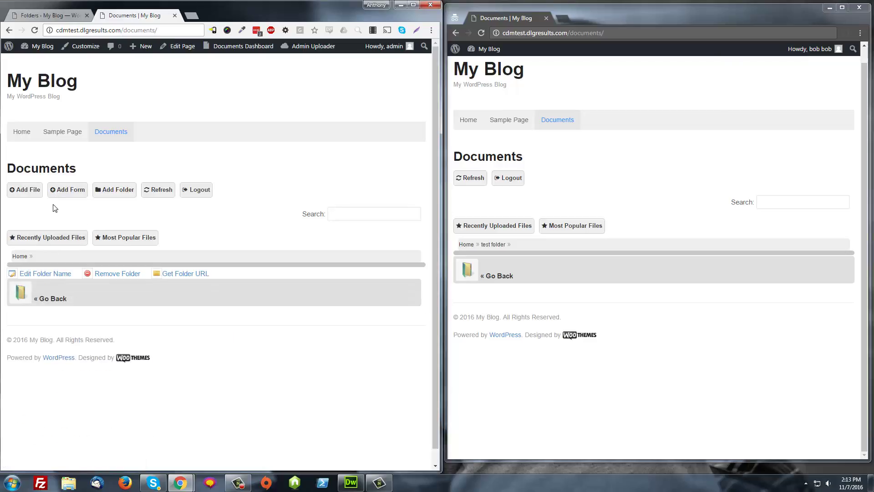
Upload 2013-08-17-07.59.59.jpg to test folder with 'use the original file name' ticked.
{"action": "left_click", "coordinate": [25, 189]}
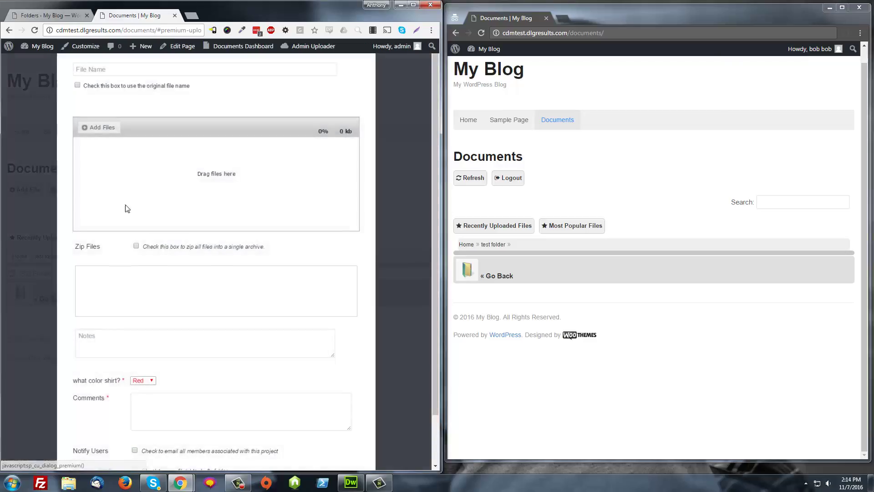
{"action": "left_click", "coordinate": [77, 85]}
{"action": "left_click", "coordinate": [91, 127]}
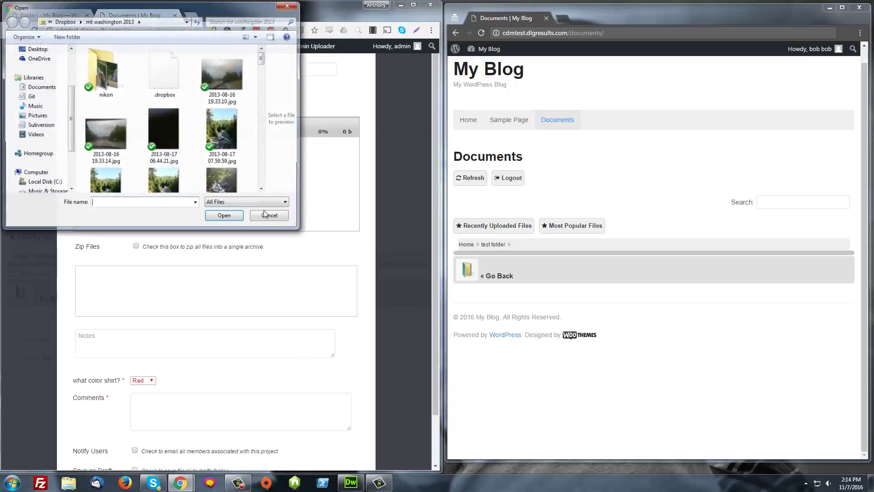
{"action": "double_click", "coordinate": [233, 132]}
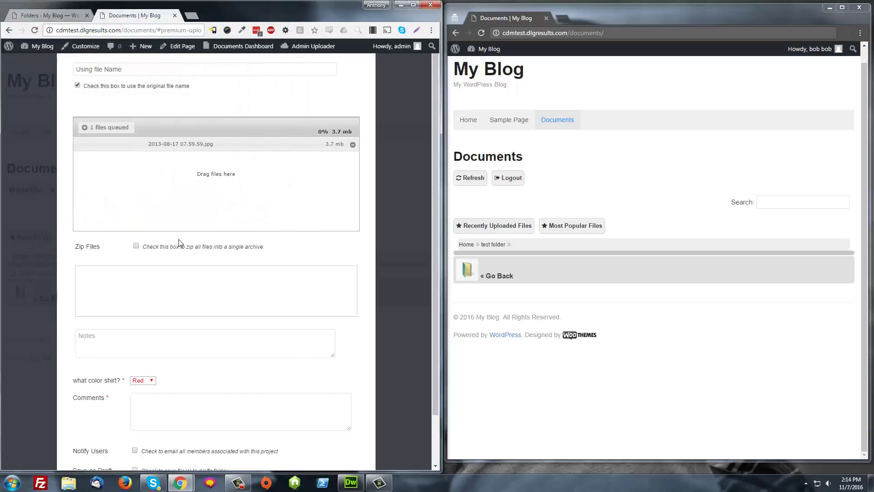
{"action": "scroll", "coordinate": [178, 417], "scroll_direction": "down", "scroll_amount": 1}
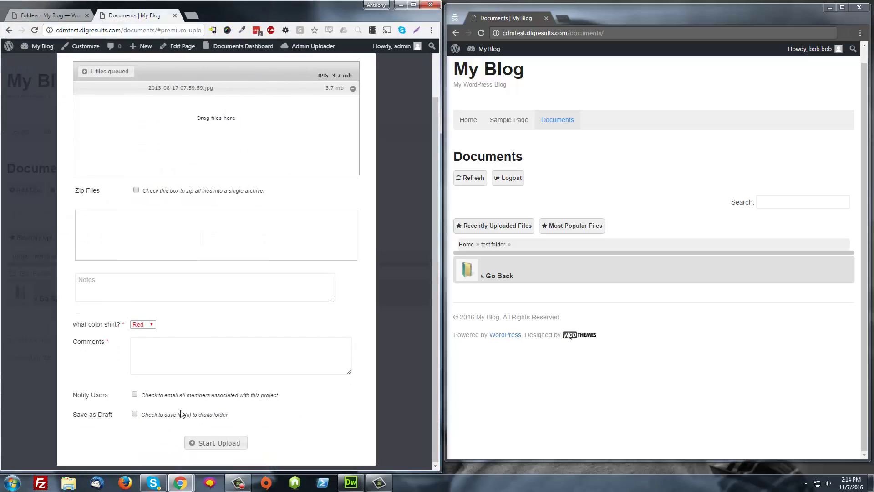
{"action": "left_click", "coordinate": [211, 442]}
{"action": "scroll", "coordinate": [134, 266], "scroll_direction": "up", "scroll_amount": 1}
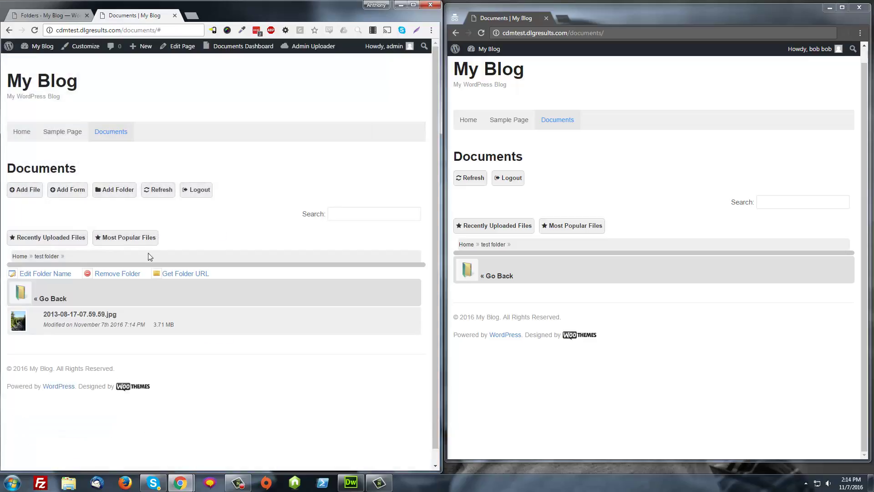
Refresh the subscriber's list and check the photo's Edit, Events Log, Revisions and File Info tabs.
{"action": "left_click", "coordinate": [470, 179]}
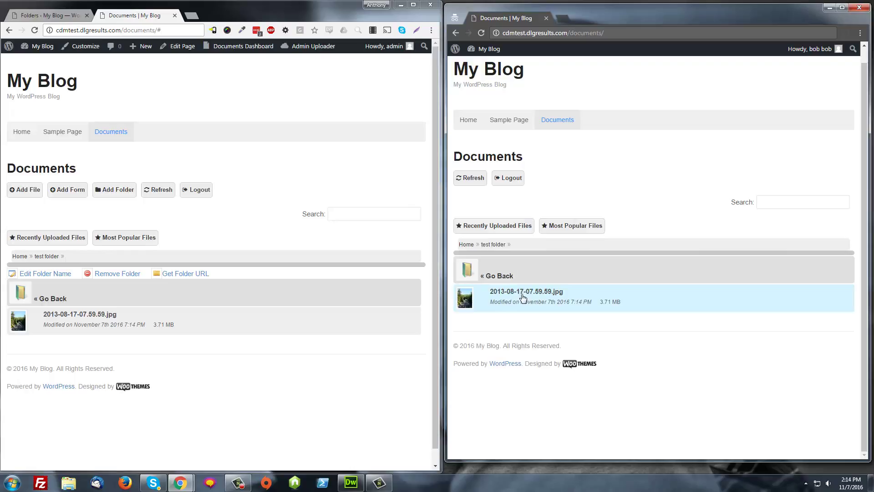
{"action": "left_click", "coordinate": [524, 297]}
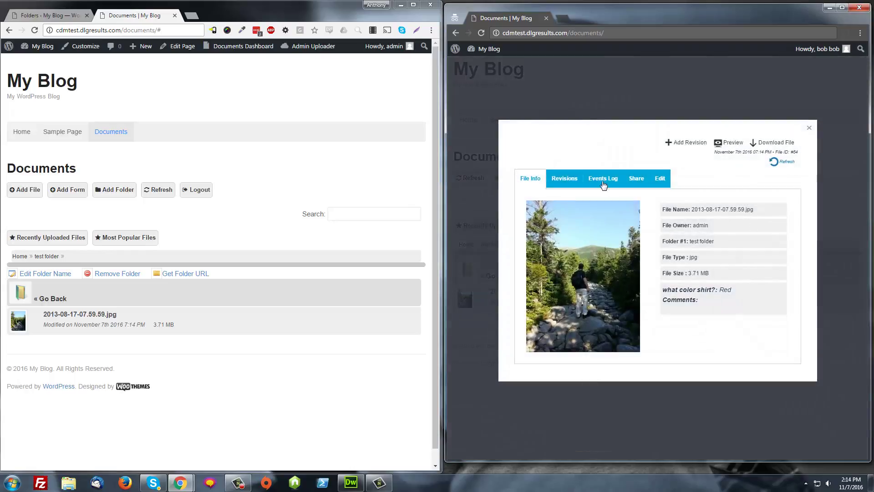
{"action": "left_click", "coordinate": [663, 178]}
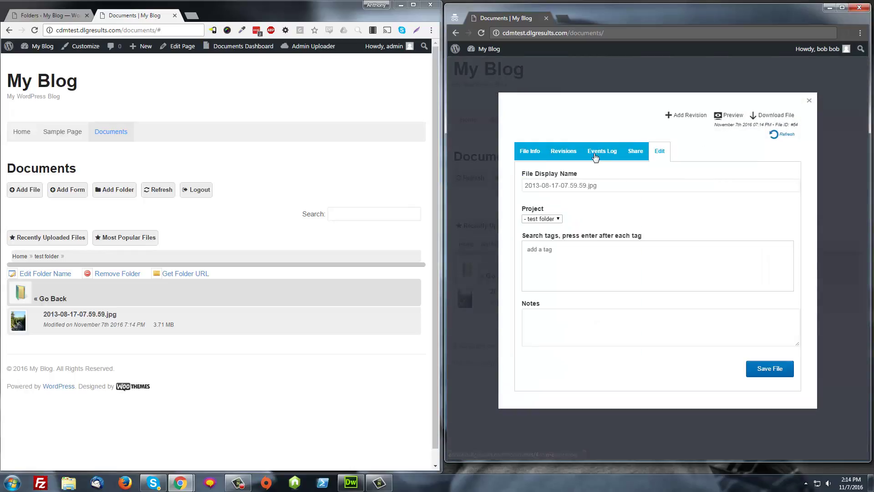
{"action": "left_click", "coordinate": [595, 156]}
{"action": "left_click", "coordinate": [549, 251]}
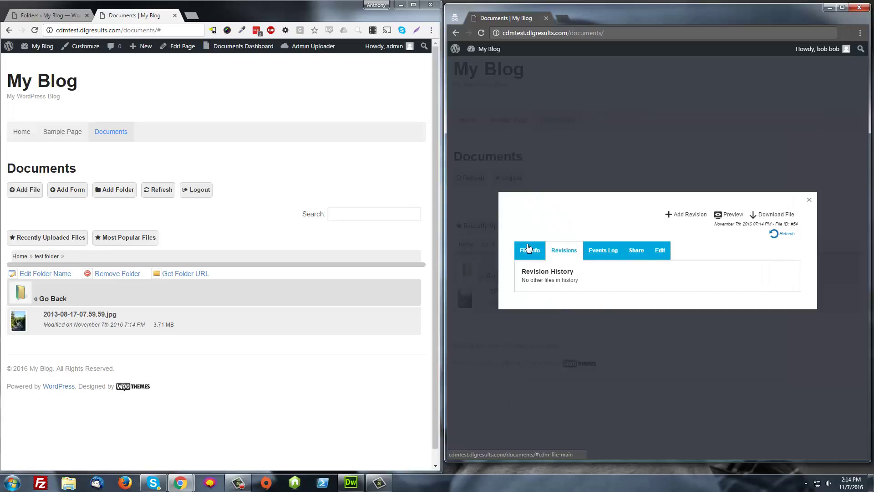
{"action": "left_click", "coordinate": [529, 249]}
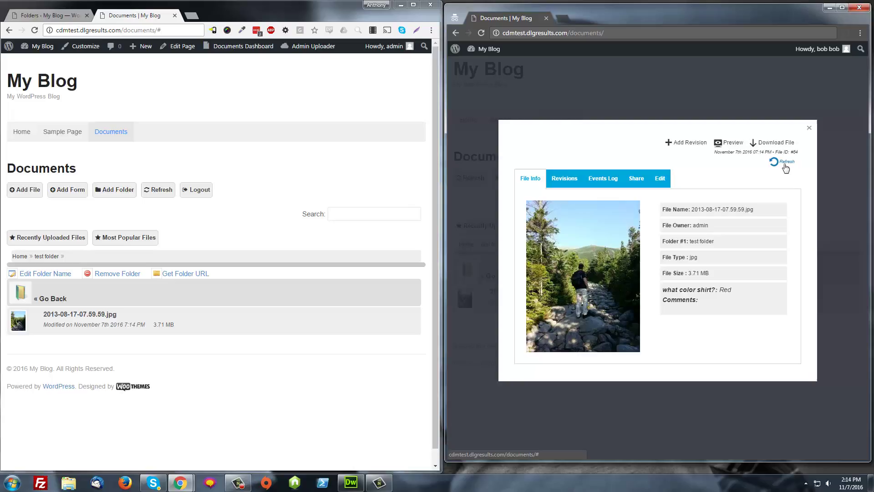
{"action": "left_click", "coordinate": [809, 128]}
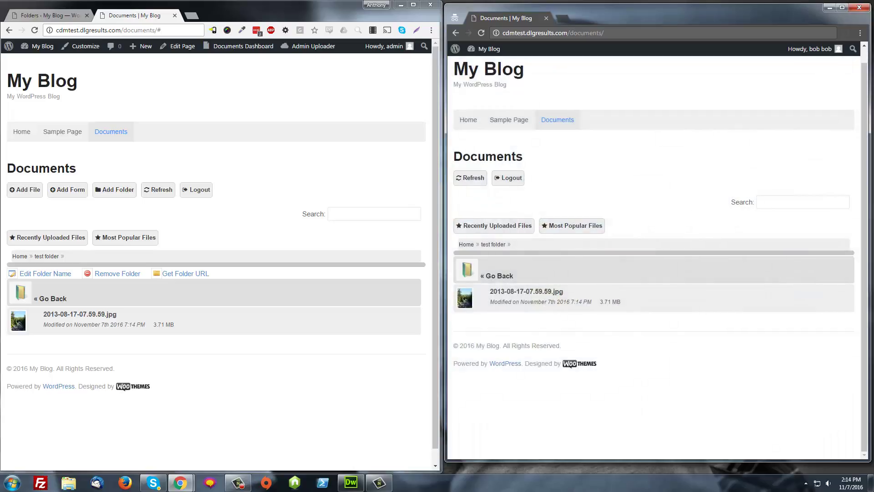
Restore the subscriber's Write and Delete rights on test folder, then refresh and reopen the photo's details.
{"action": "left_click", "coordinate": [67, 20]}
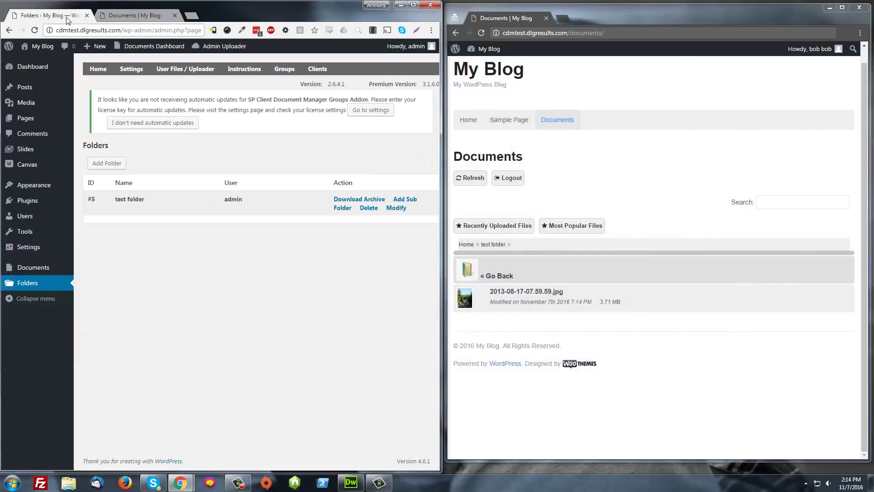
{"action": "left_click", "coordinate": [398, 209]}
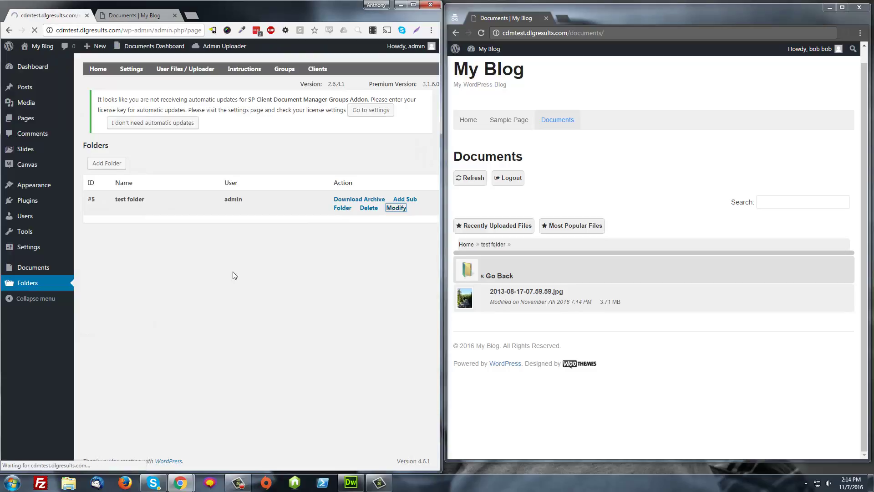
{"action": "scroll", "coordinate": [210, 347], "scroll_direction": "down", "scroll_amount": 3}
{"action": "left_click", "coordinate": [247, 411]}
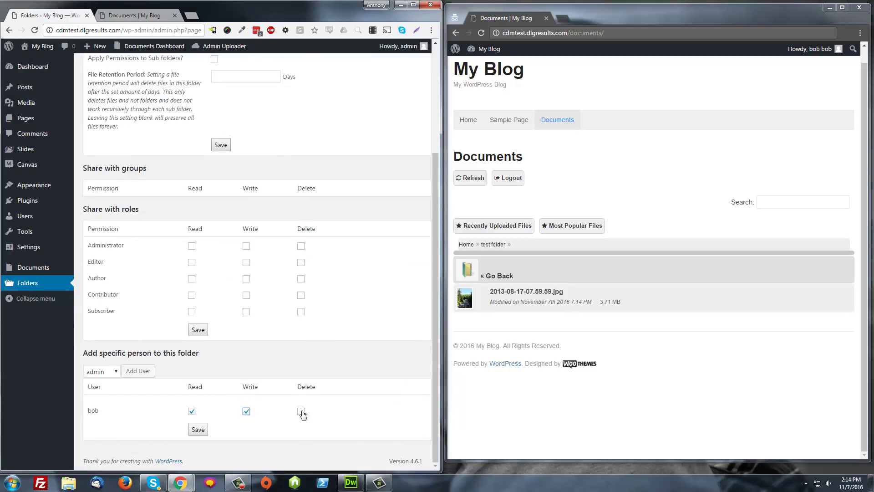
{"action": "left_click", "coordinate": [301, 412]}
{"action": "left_click", "coordinate": [198, 429]}
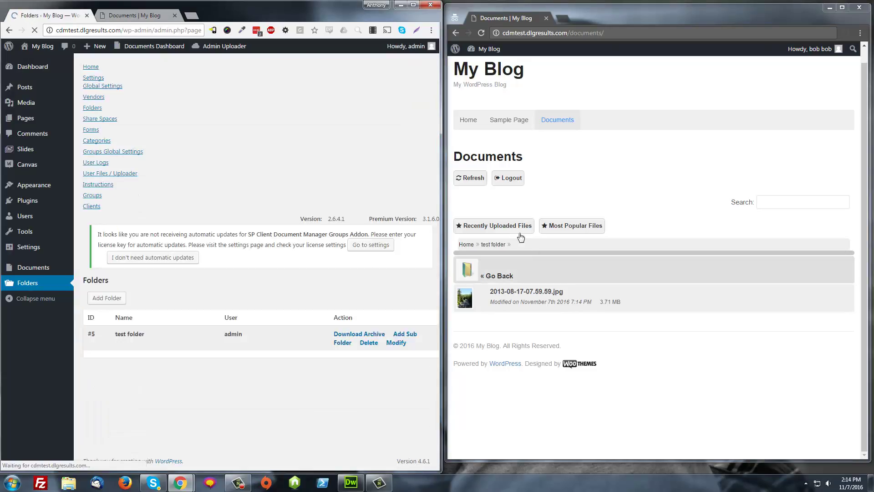
{"action": "left_click", "coordinate": [471, 178]}
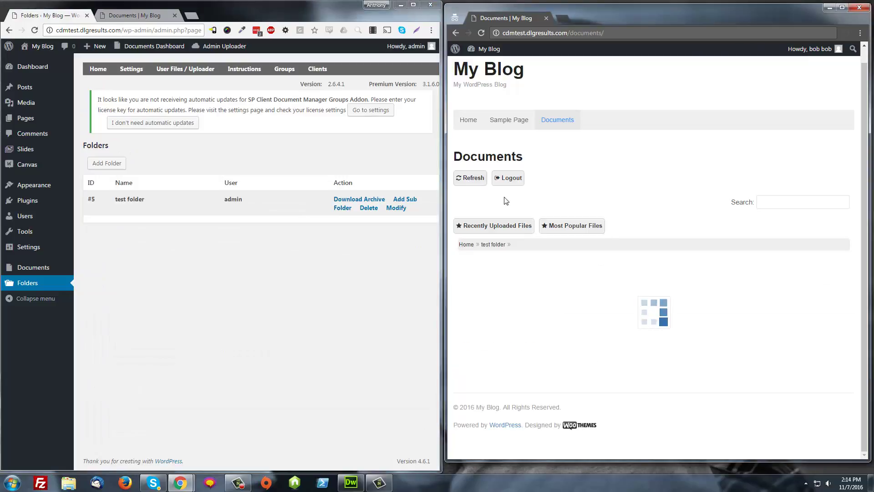
{"action": "left_click", "coordinate": [510, 299]}
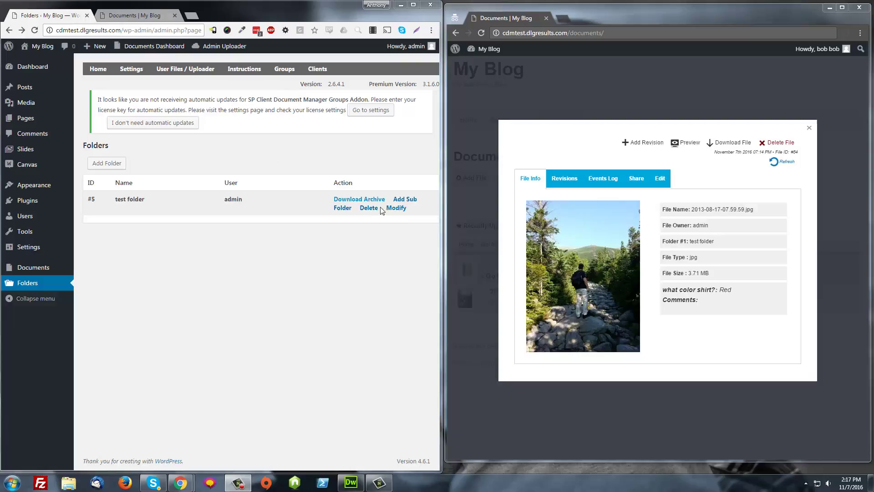
Clear the subscriber's read, write and delete permissions on test folder and save.
{"action": "left_click", "coordinate": [398, 208]}
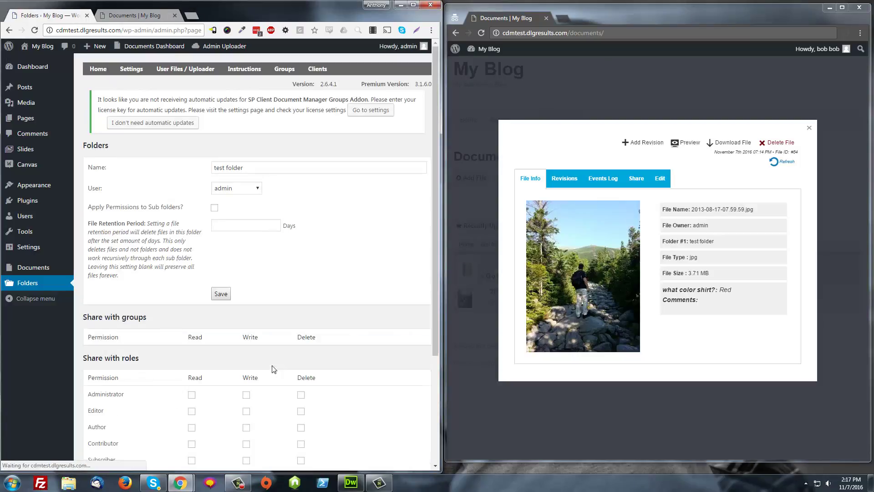
{"action": "scroll", "coordinate": [273, 368], "scroll_direction": "down", "scroll_amount": 3}
{"action": "left_click", "coordinate": [192, 412]}
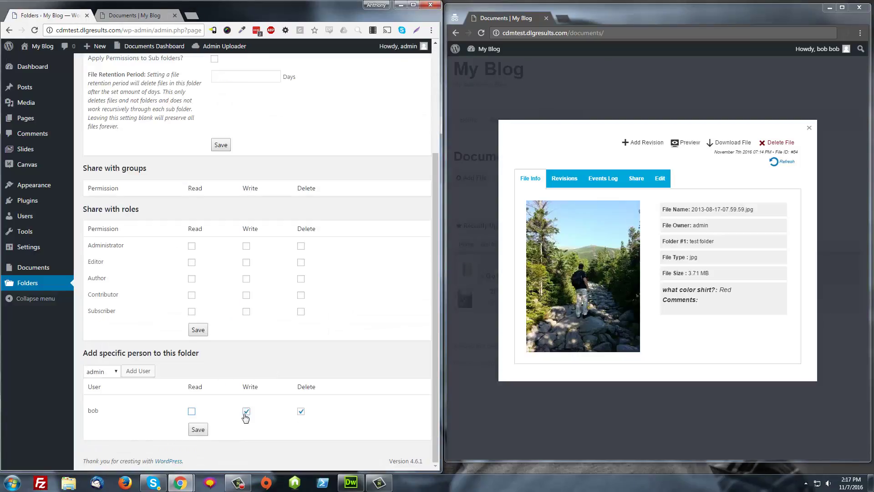
{"action": "left_click", "coordinate": [246, 412]}
{"action": "left_click", "coordinate": [301, 412]}
{"action": "left_click", "coordinate": [203, 431]}
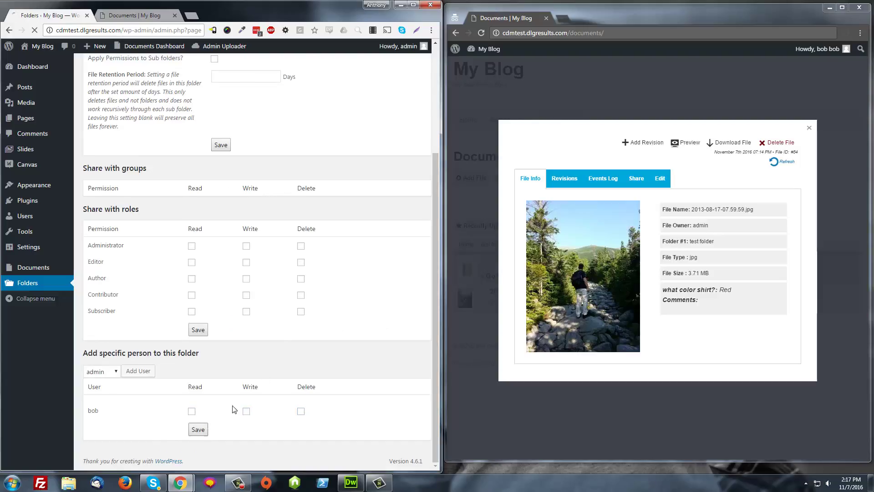
Reopen test folder's settings to check the subscriber's cleared permissions.
{"action": "left_click", "coordinate": [397, 208]}
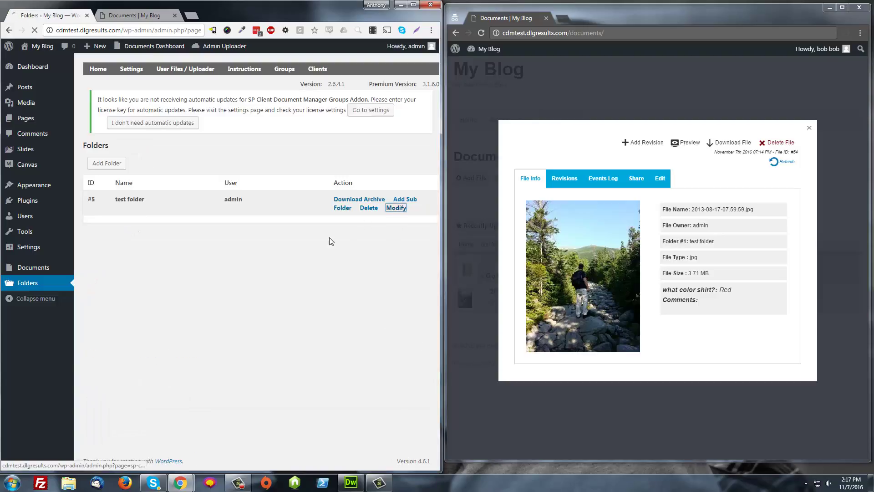
{"action": "scroll", "coordinate": [245, 364], "scroll_direction": "down", "scroll_amount": 2}
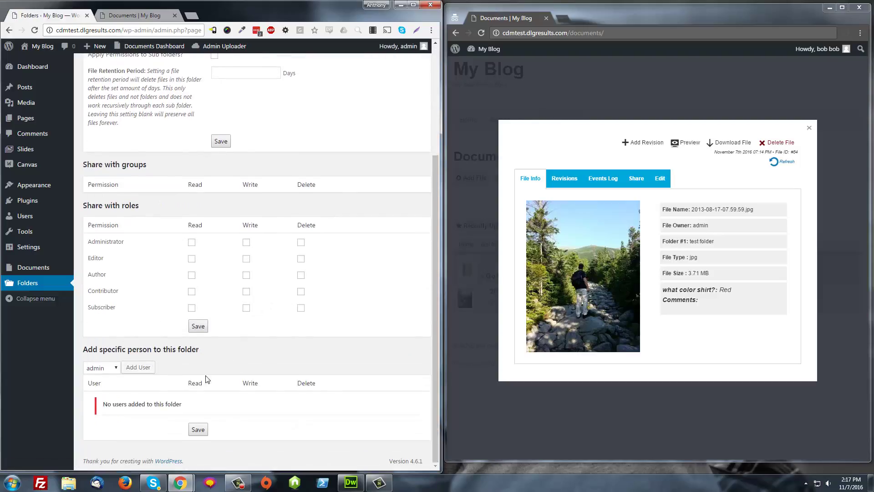
{"action": "triple_click", "coordinate": [103, 411]}
Close the front-end file details and go back to the Documents Home level.
{"action": "left_click", "coordinate": [729, 79]}
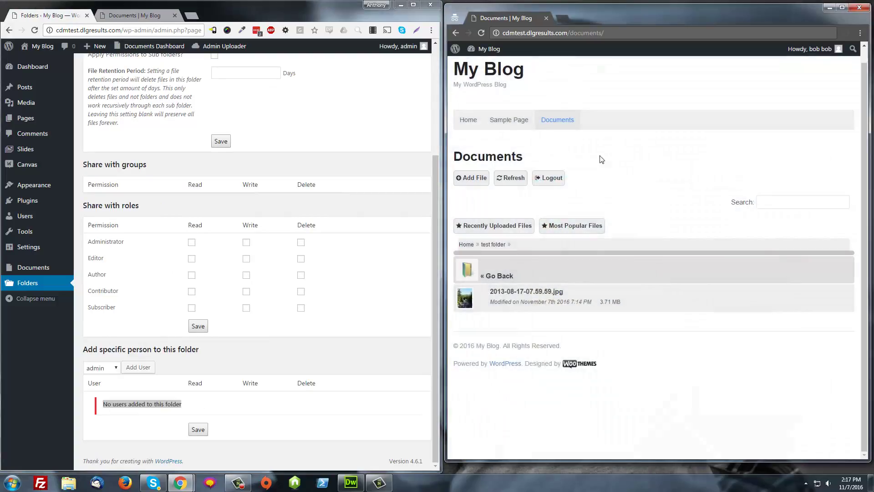
{"action": "left_click", "coordinate": [466, 245]}
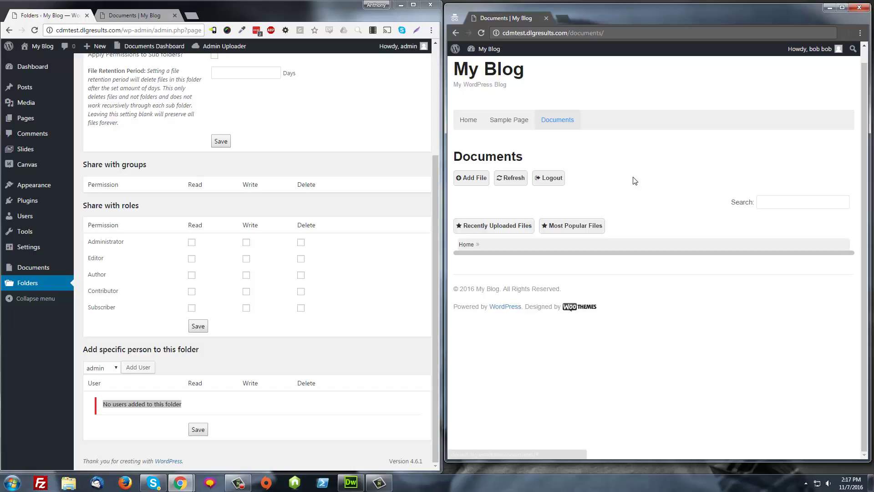
{"action": "scroll", "coordinate": [215, 180], "scroll_direction": "up", "scroll_amount": 4}
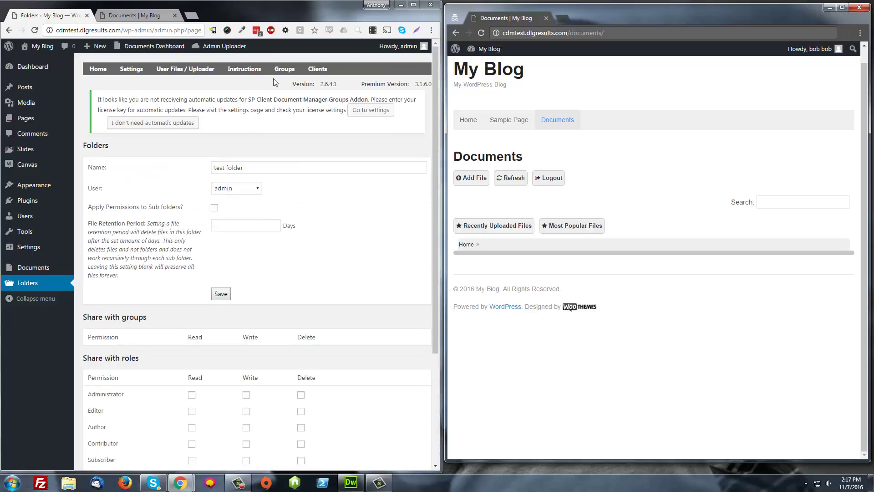
Create a new user group named 'Test group'.
{"action": "left_click", "coordinate": [285, 69]}
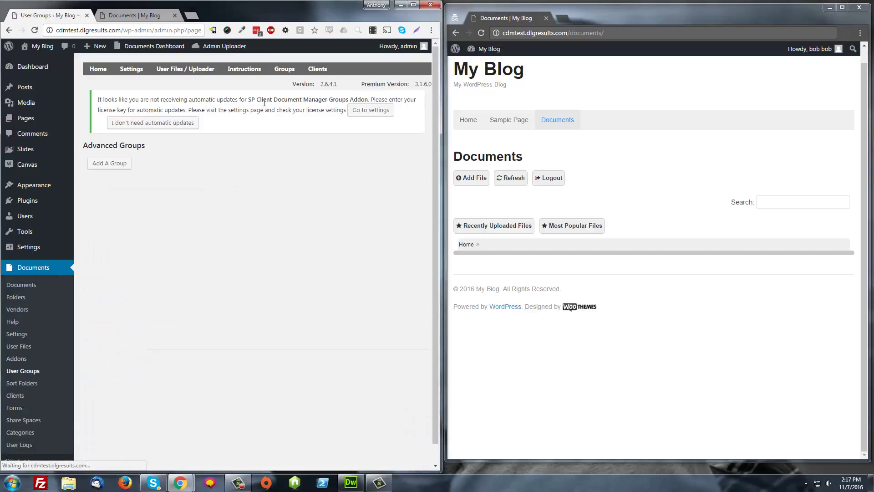
{"action": "left_click", "coordinate": [119, 169]}
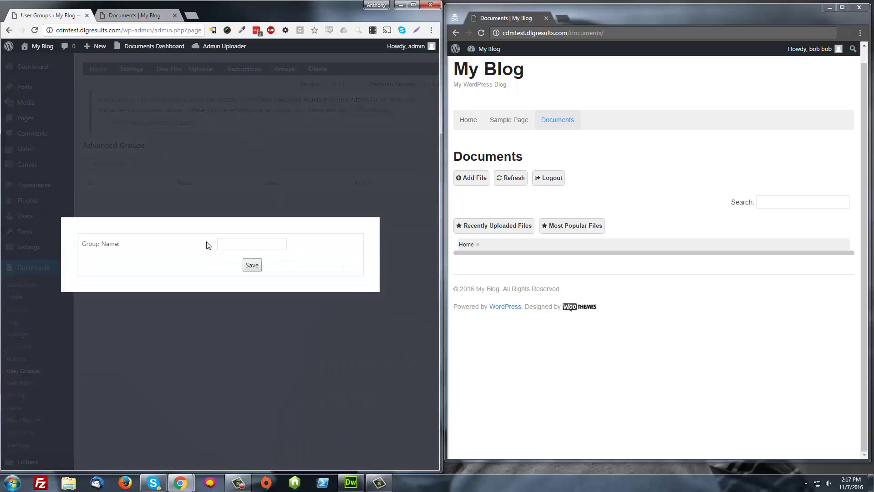
{"action": "type", "text": "Test group"}
{"action": "left_click", "coordinate": [257, 267]}
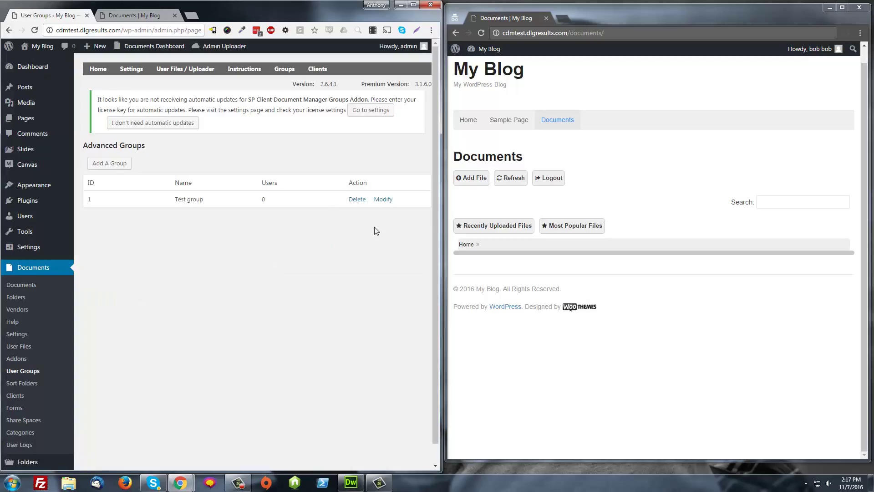
Add the test user as Test group's only member.
{"action": "left_click", "coordinate": [389, 200]}
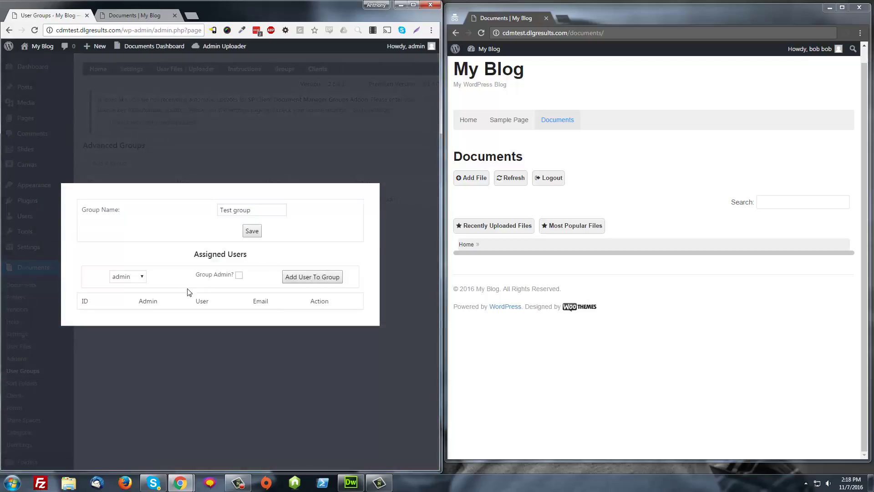
{"action": "left_click", "coordinate": [125, 276]}
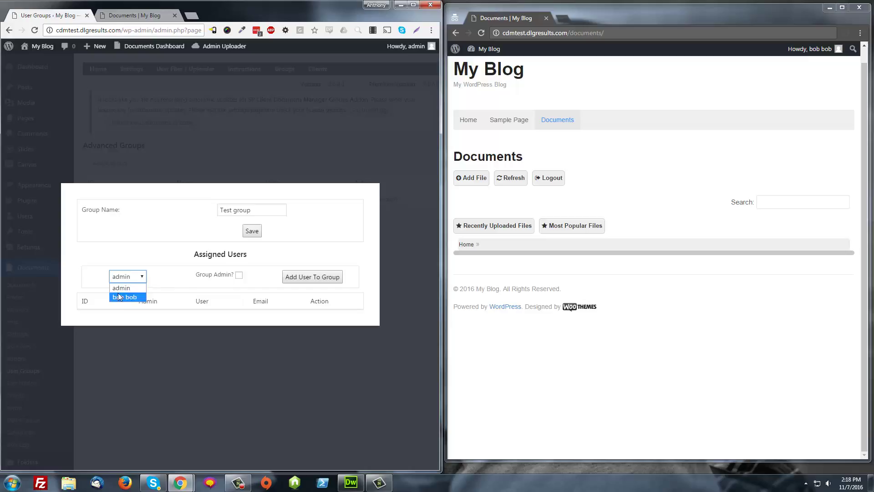
{"action": "left_click", "coordinate": [121, 294]}
{"action": "left_click", "coordinate": [292, 278]}
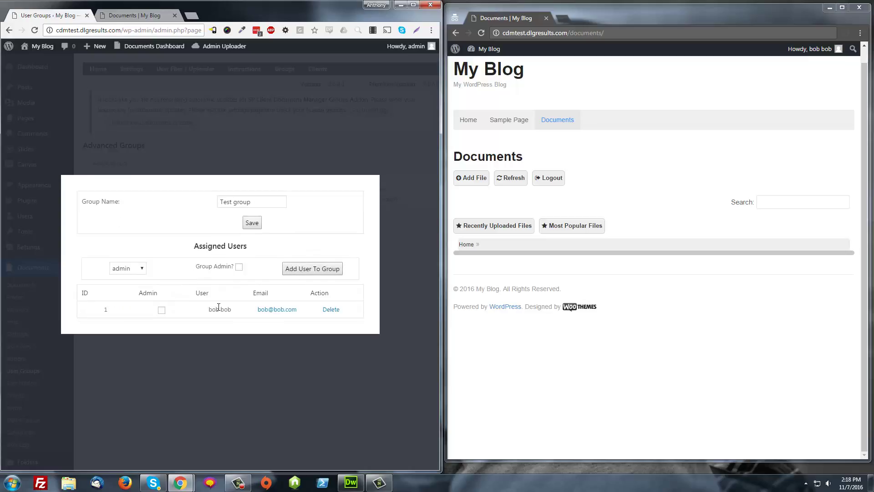
{"action": "left_click", "coordinate": [359, 150]}
Give Test group read permission on test folder and save the sharing settings.
{"action": "mouse_move", "coordinate": [126, 73]}
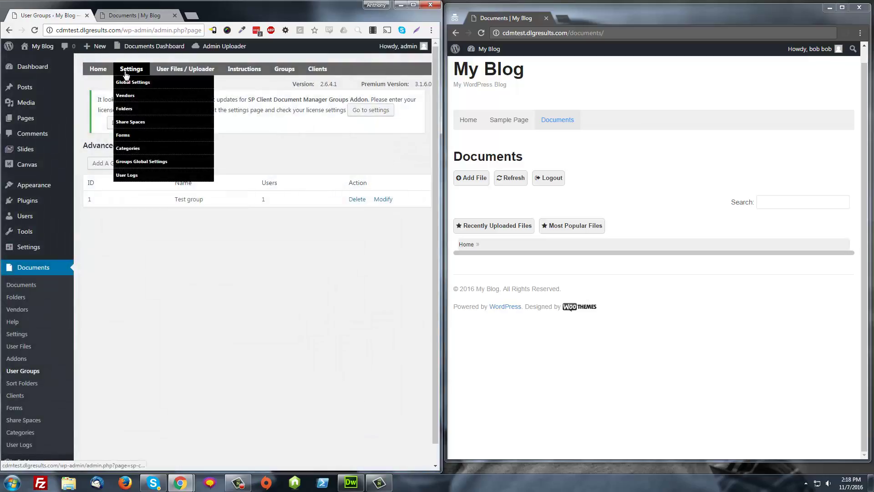
{"action": "left_click", "coordinate": [124, 109]}
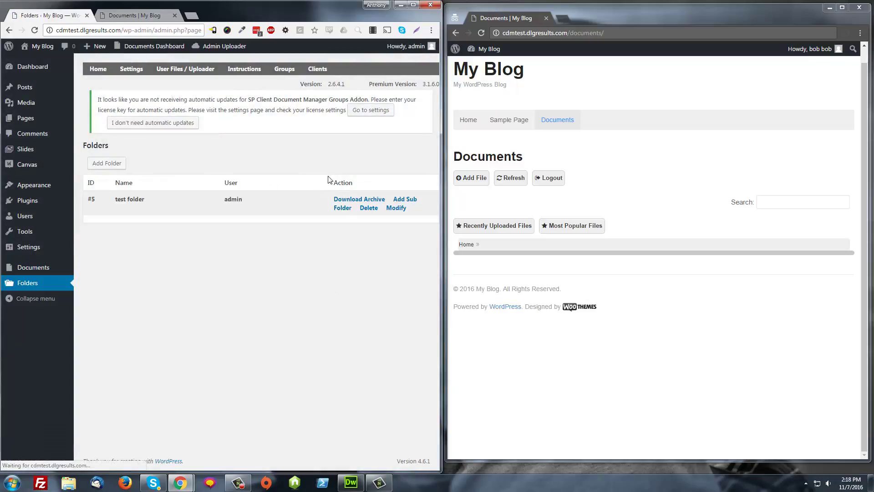
{"action": "left_click", "coordinate": [396, 208]}
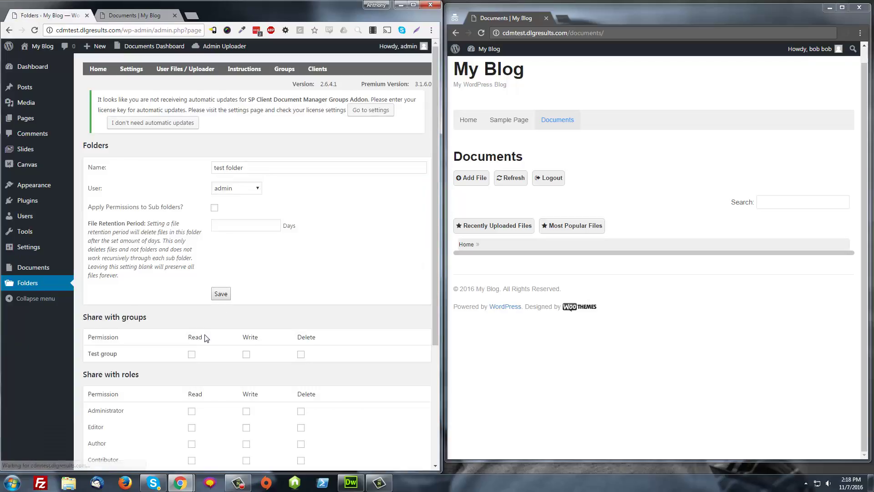
{"action": "scroll", "coordinate": [206, 338], "scroll_direction": "down", "scroll_amount": 3}
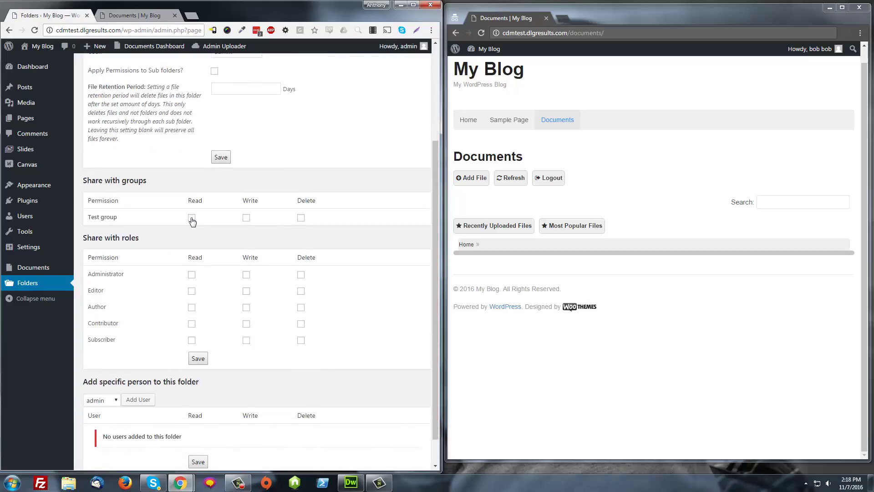
{"action": "left_click", "coordinate": [191, 219]}
{"action": "left_click", "coordinate": [199, 358]}
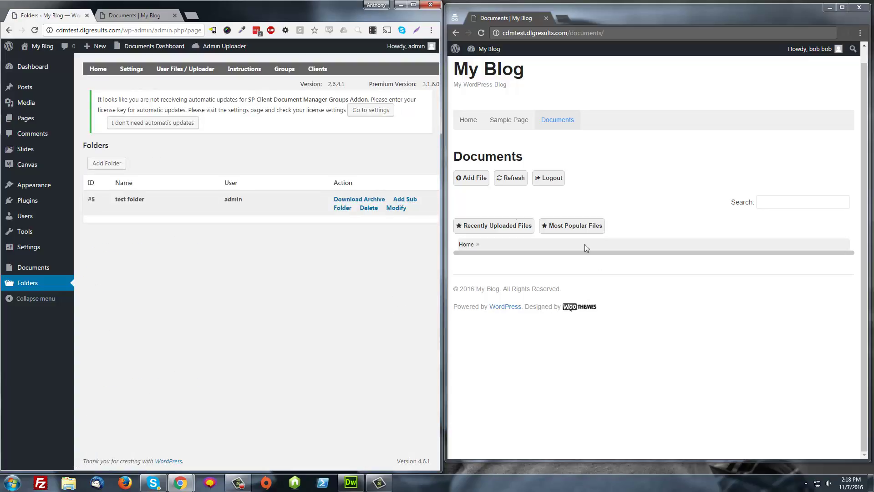
Refresh the front-end Documents list and open test folder to see its jpg.
{"action": "left_click", "coordinate": [510, 178]}
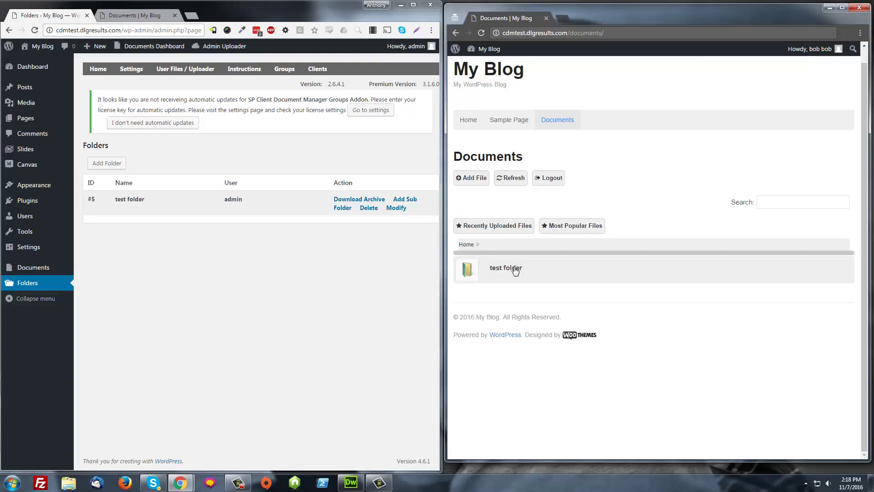
{"action": "left_click", "coordinate": [515, 270]}
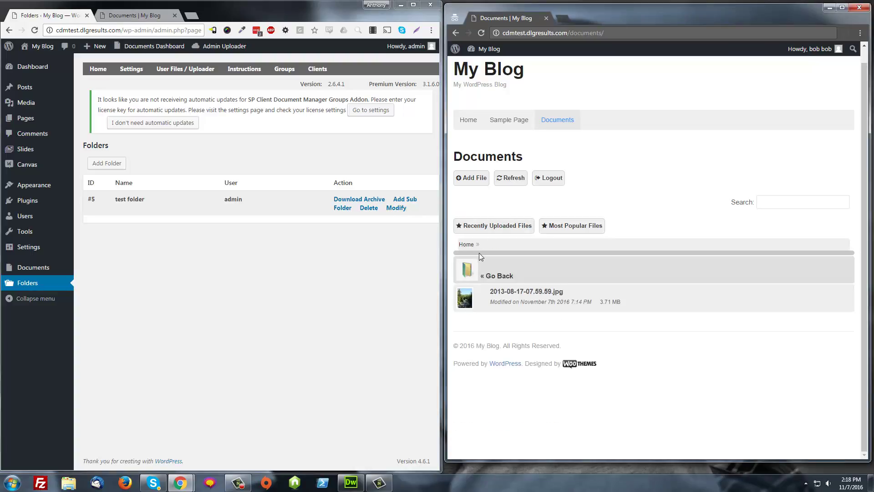
{"action": "left_click", "coordinate": [285, 70]}
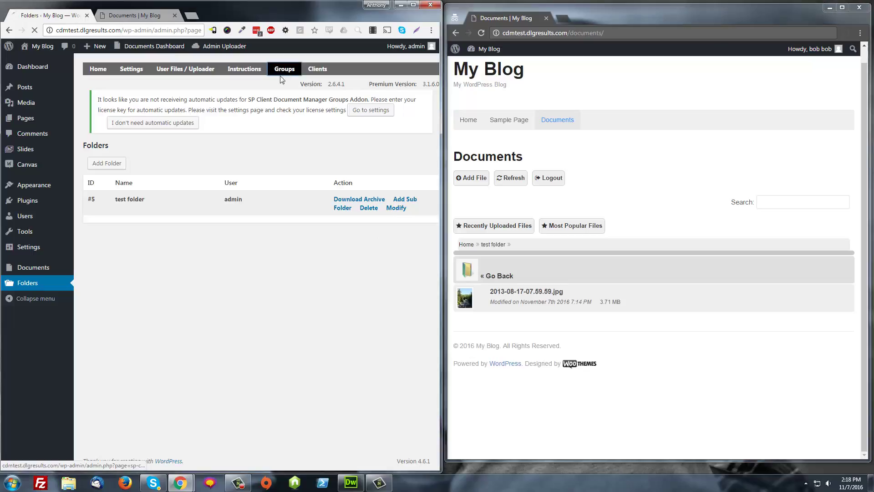
{"action": "left_click", "coordinate": [384, 200]}
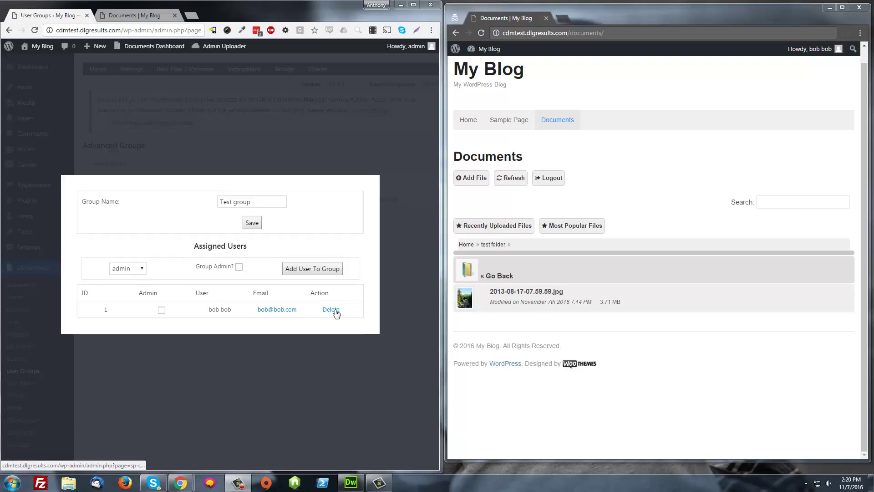
{"action": "left_click", "coordinate": [411, 250]}
{"action": "mouse_move", "coordinate": [132, 69]}
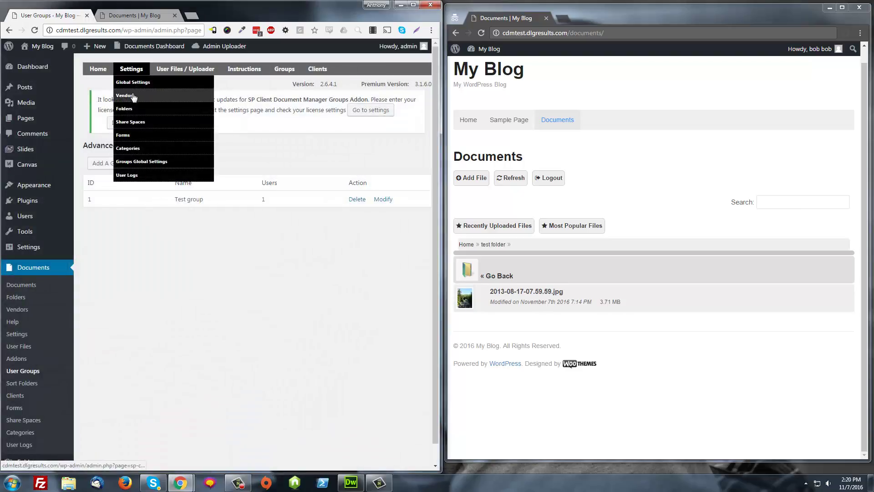
{"action": "left_click", "coordinate": [129, 109]}
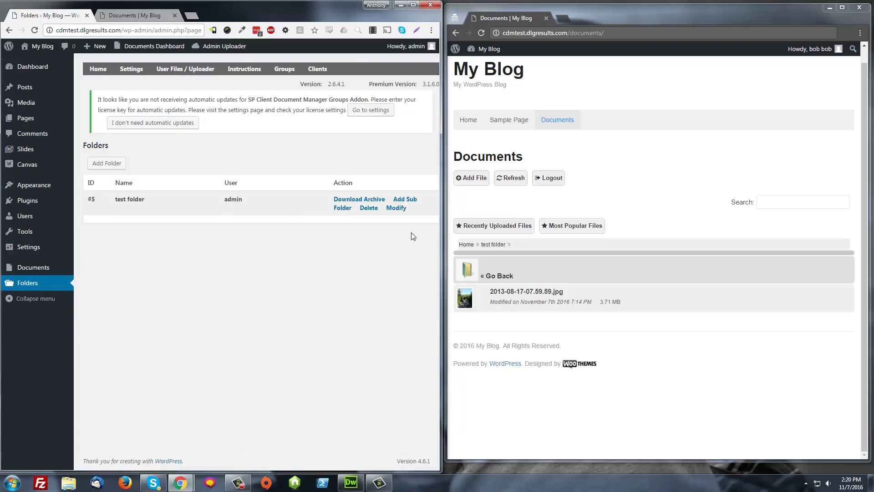
Untick Test group's read, write and delete rights on test folder, save, and reload front-end Home.
{"action": "left_click", "coordinate": [397, 209]}
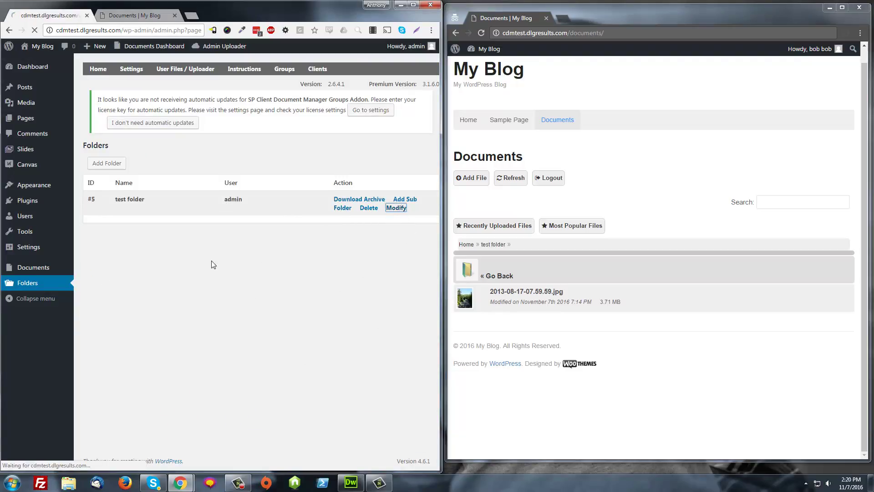
{"action": "scroll", "coordinate": [258, 335], "scroll_direction": "down", "scroll_amount": 2}
{"action": "left_click", "coordinate": [191, 263]}
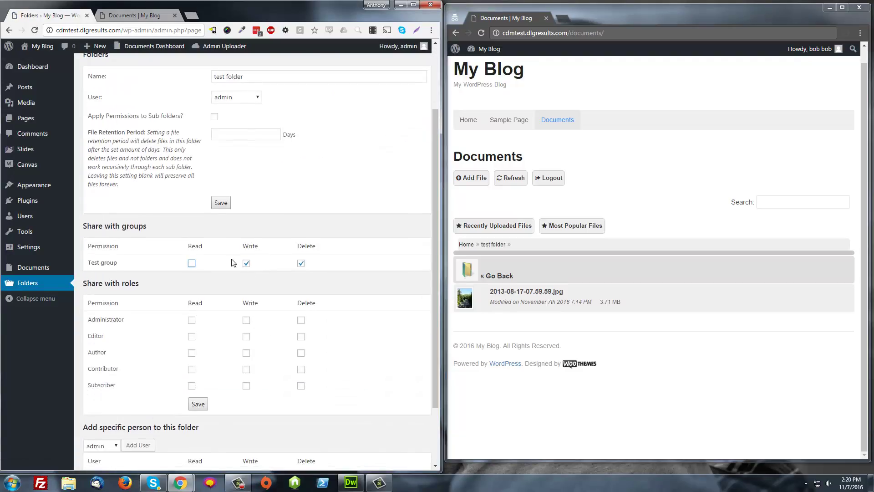
{"action": "left_click", "coordinate": [246, 263]}
{"action": "left_click", "coordinate": [301, 264]}
{"action": "left_click", "coordinate": [198, 404]}
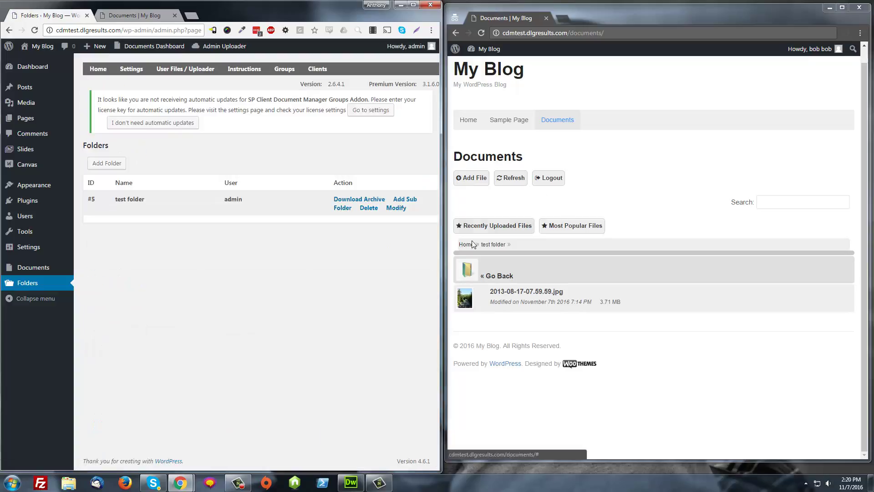
{"action": "left_click", "coordinate": [473, 244]}
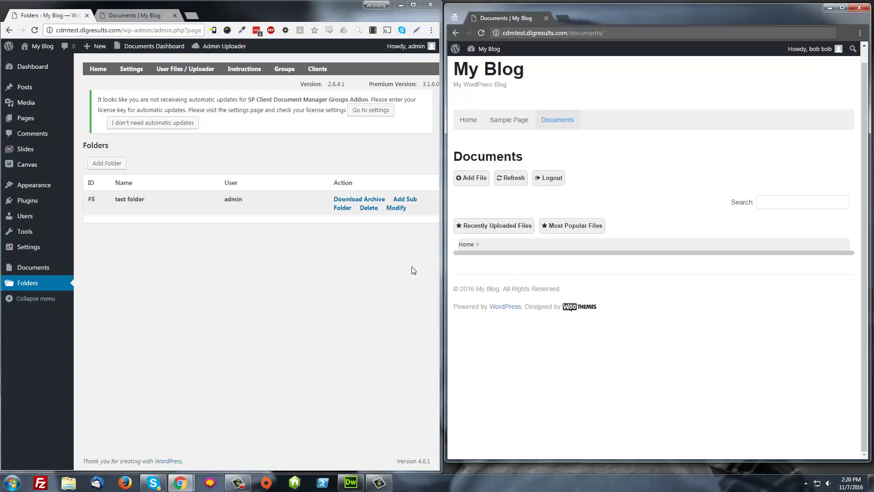
Grant the Subscriber role read, write and delete on test folder and refresh the front end.
{"action": "left_click", "coordinate": [404, 212]}
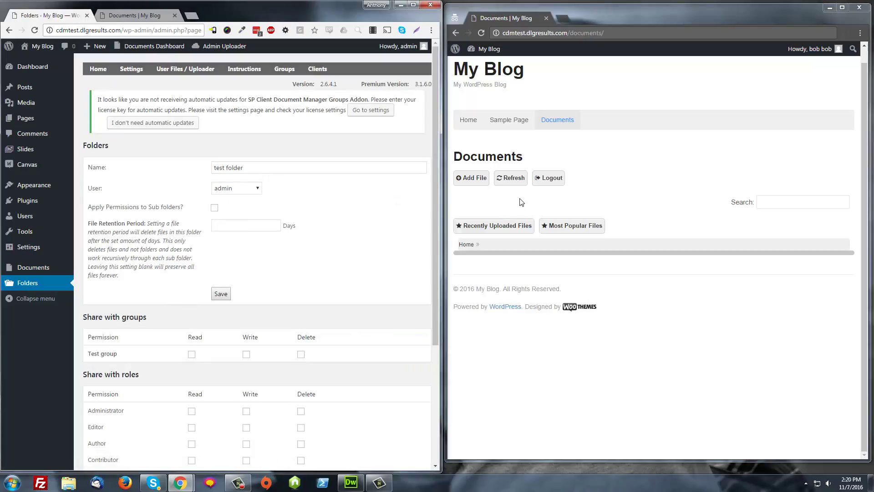
{"action": "scroll", "coordinate": [189, 305], "scroll_direction": "down", "scroll_amount": 2}
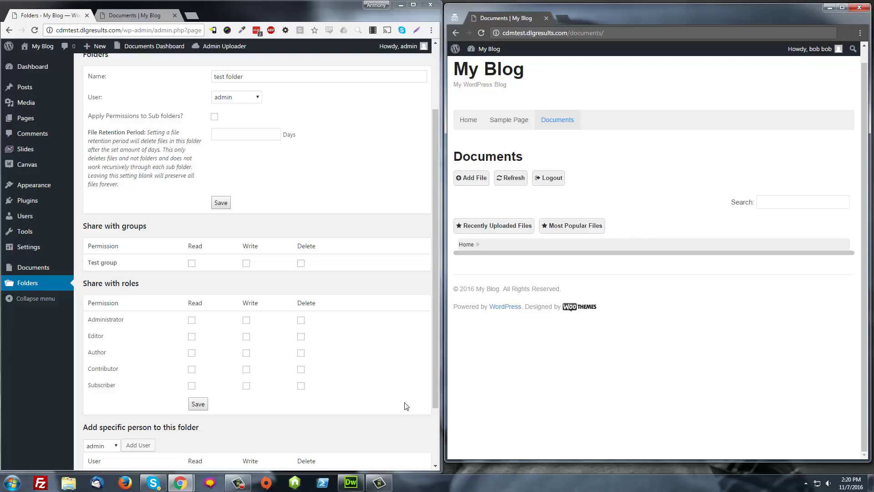
{"action": "left_click", "coordinate": [192, 386]}
{"action": "left_click", "coordinate": [246, 386]}
{"action": "left_click", "coordinate": [300, 385]}
{"action": "left_click", "coordinate": [202, 401]}
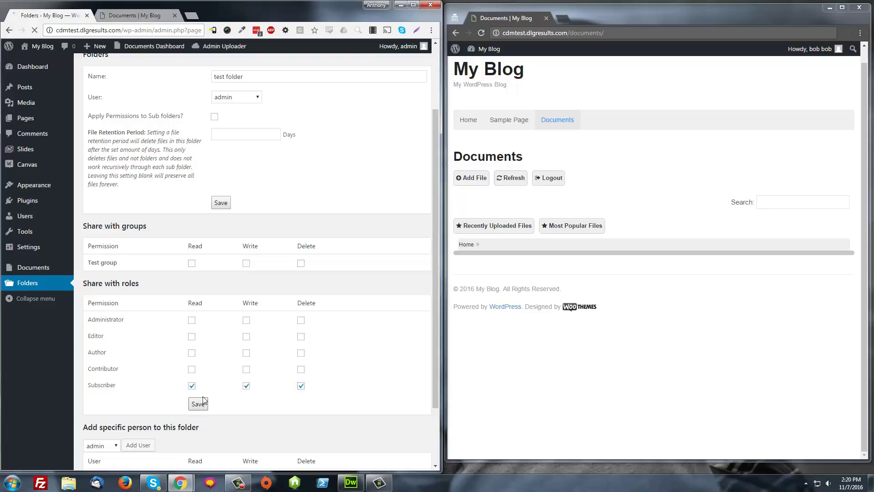
{"action": "left_click", "coordinate": [512, 179]}
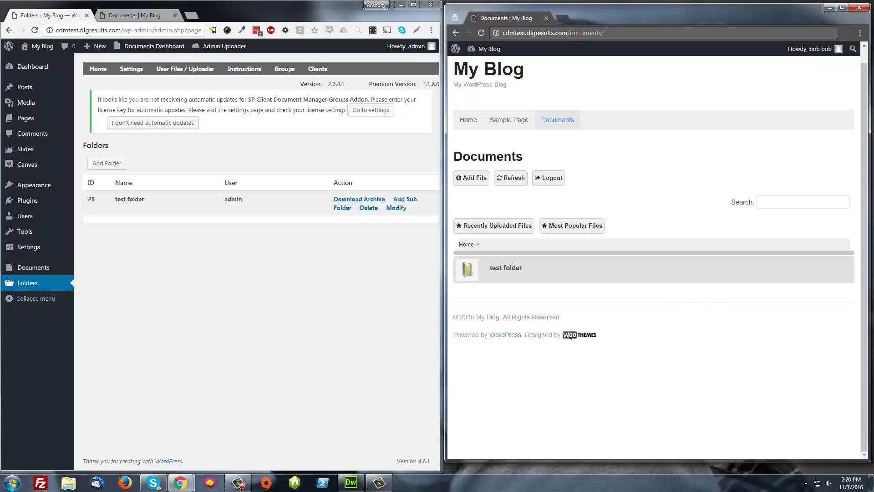
Remove the Subscriber role's read, write and delete rights on test folder and save.
{"action": "left_click", "coordinate": [395, 209]}
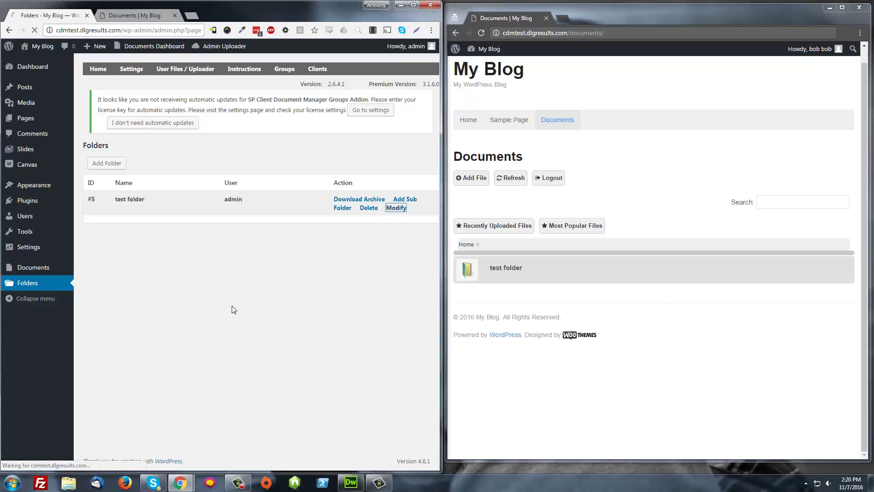
{"action": "scroll", "coordinate": [210, 326], "scroll_direction": "down", "scroll_amount": 3}
{"action": "scroll", "coordinate": [210, 325], "scroll_direction": "down", "scroll_amount": 2}
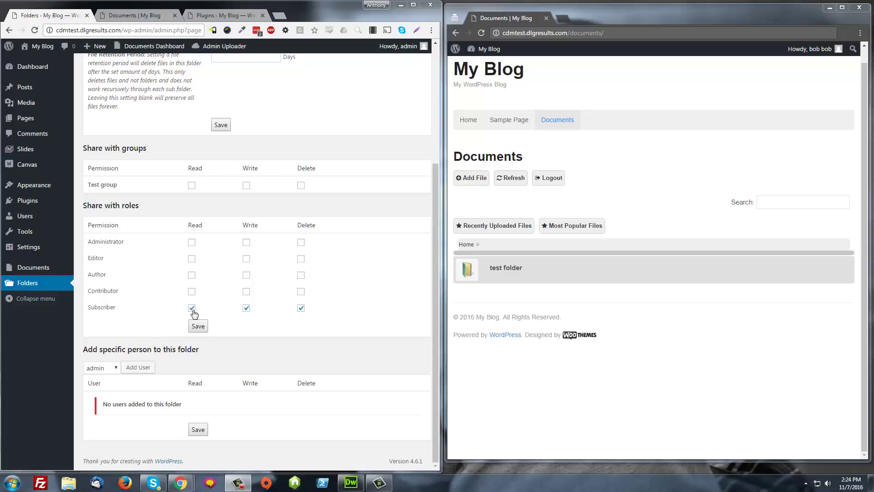
{"action": "left_click", "coordinate": [193, 308]}
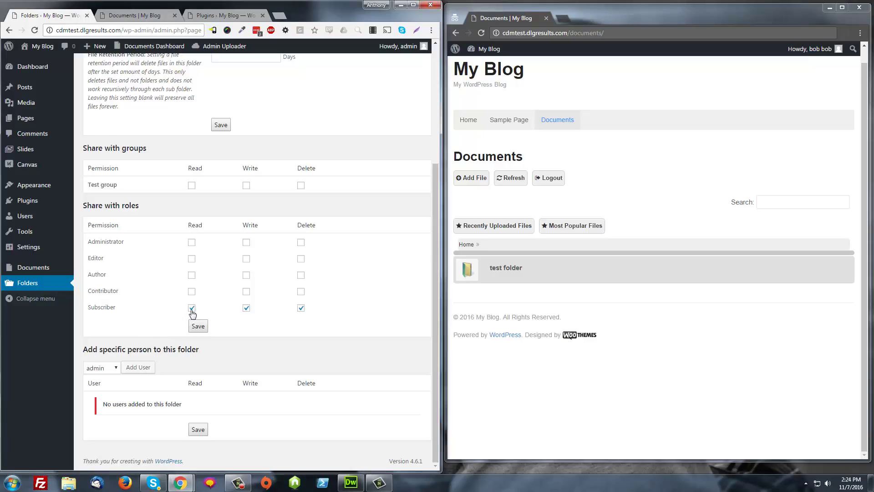
{"action": "left_click", "coordinate": [247, 308]}
{"action": "left_click", "coordinate": [300, 309]}
{"action": "left_click", "coordinate": [198, 326]}
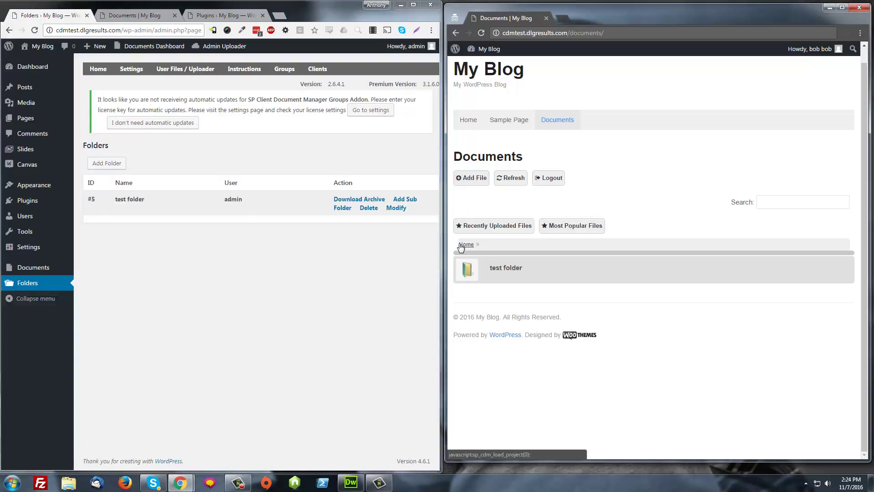
Refresh the front-end documents list and activate the BuddyPress plugin.
{"action": "left_click", "coordinate": [462, 226]}
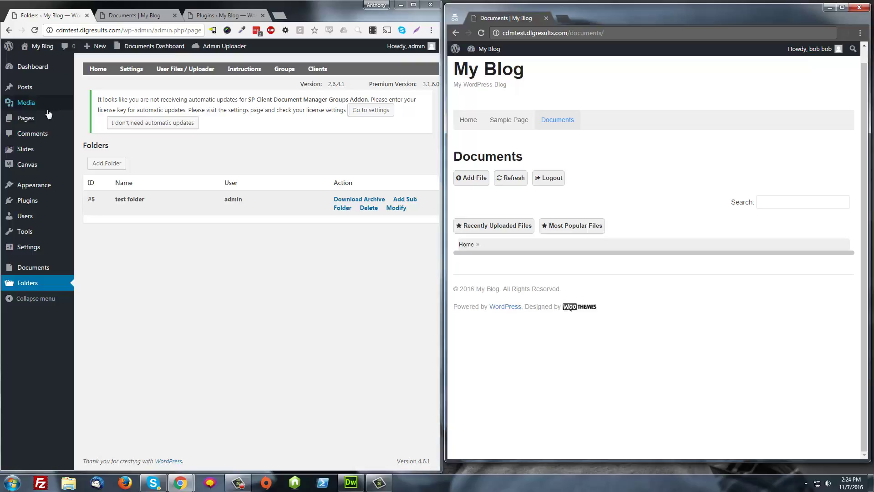
{"action": "left_click", "coordinate": [27, 200]}
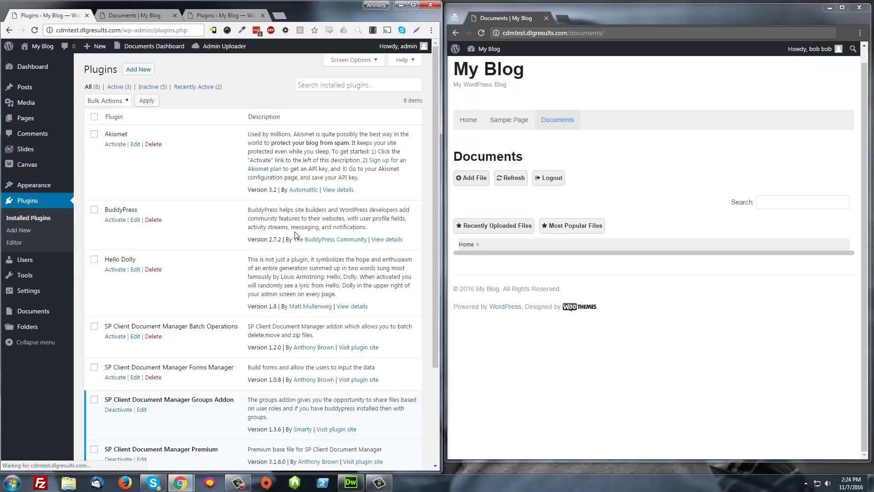
{"action": "left_click", "coordinate": [115, 220]}
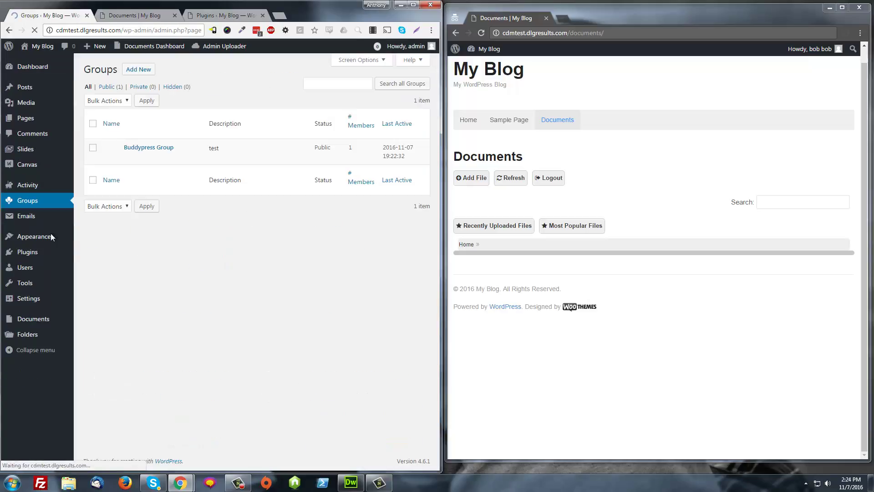
Add the subscriber to the Buddypress Group as a member and save the changes.
{"action": "left_click", "coordinate": [153, 149]}
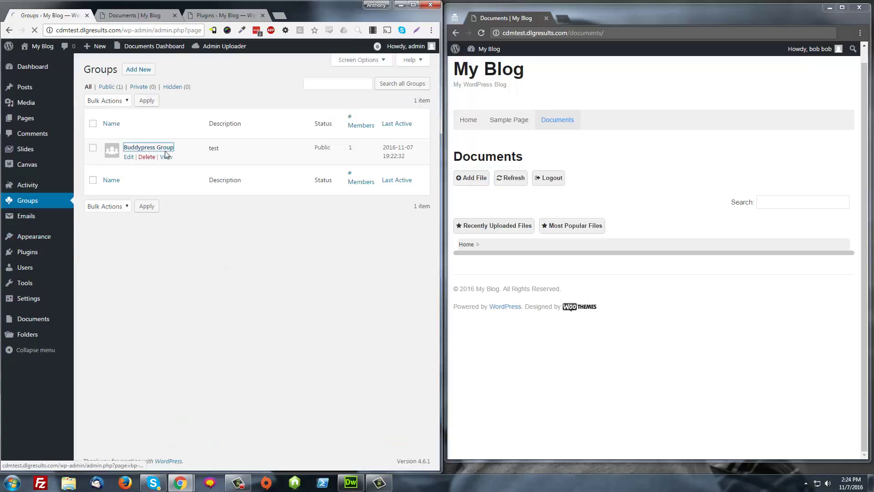
{"action": "scroll", "coordinate": [172, 338], "scroll_direction": "down", "scroll_amount": 2}
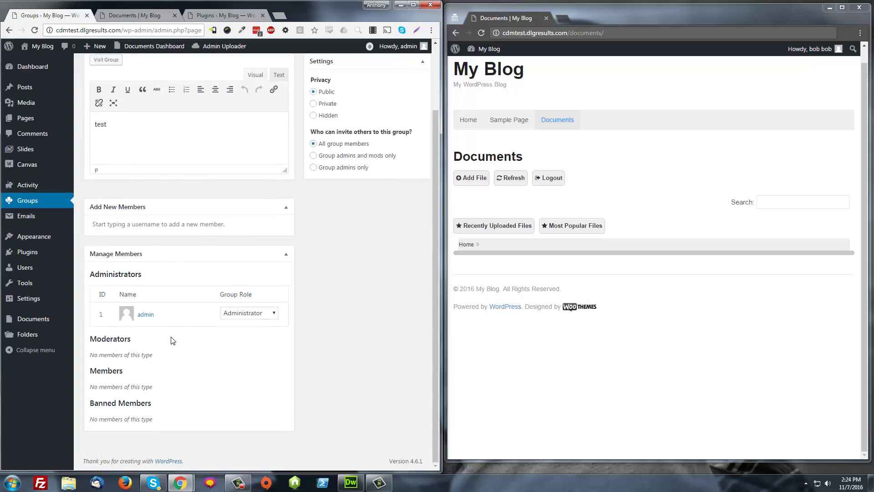
{"action": "scroll", "coordinate": [114, 294], "scroll_direction": "up", "scroll_amount": 2}
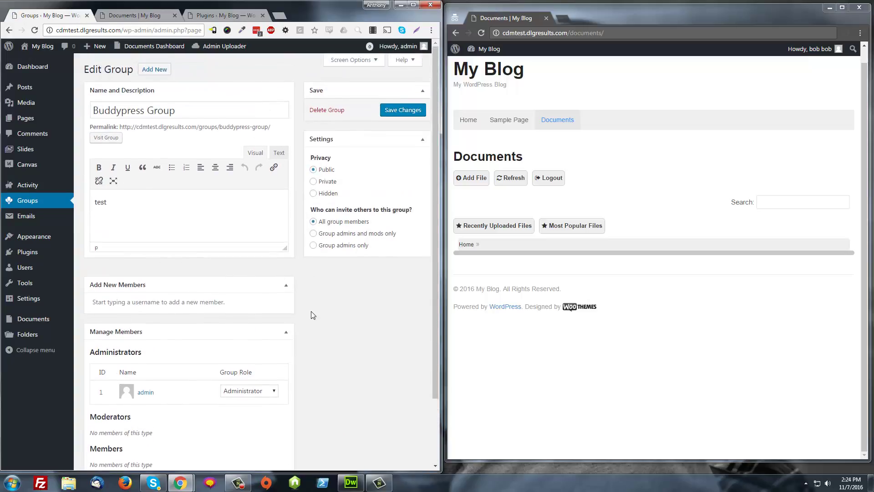
{"action": "scroll", "coordinate": [312, 315], "scroll_direction": "down", "scroll_amount": 1}
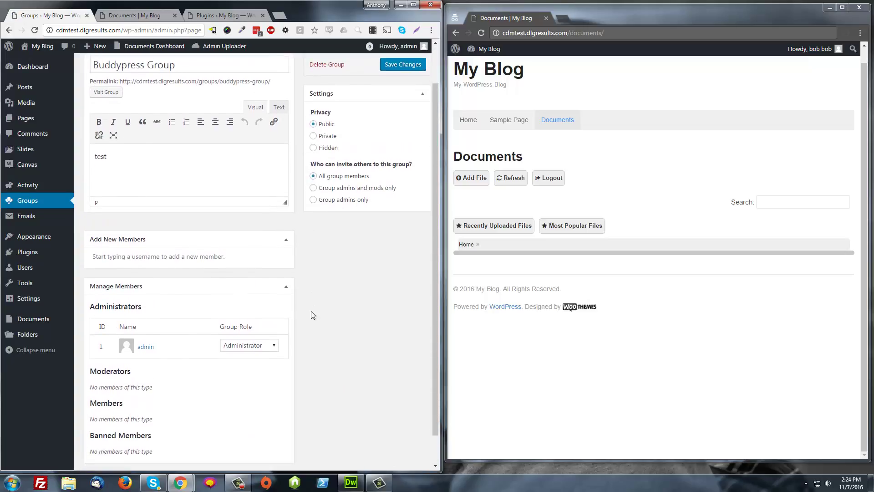
{"action": "left_click", "coordinate": [172, 257]}
{"action": "type", "text": "bob"}
{"action": "left_click", "coordinate": [160, 268]}
{"action": "scroll", "coordinate": [364, 151], "scroll_direction": "up", "scroll_amount": 1}
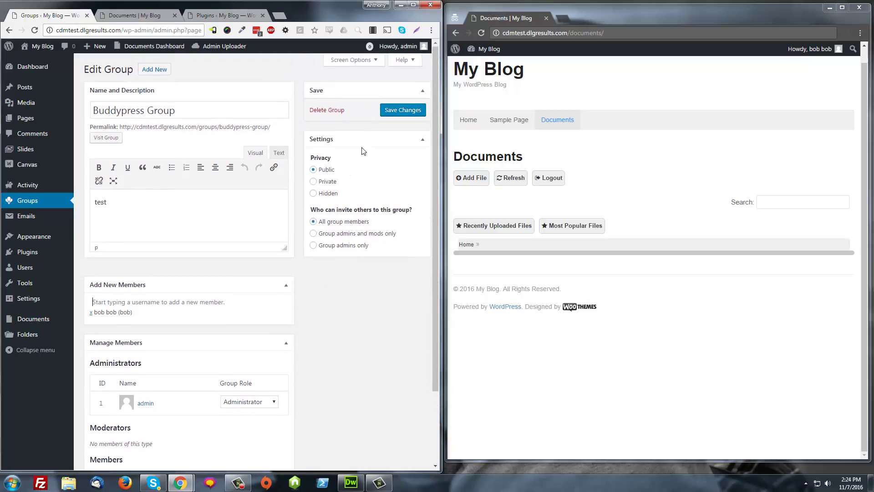
{"action": "left_click", "coordinate": [407, 111]}
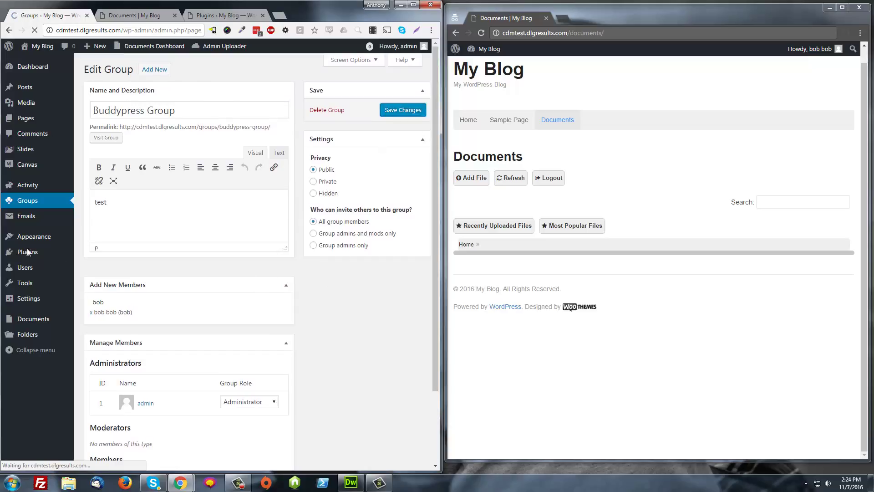
{"action": "scroll", "coordinate": [189, 364], "scroll_direction": "down", "scroll_amount": 3}
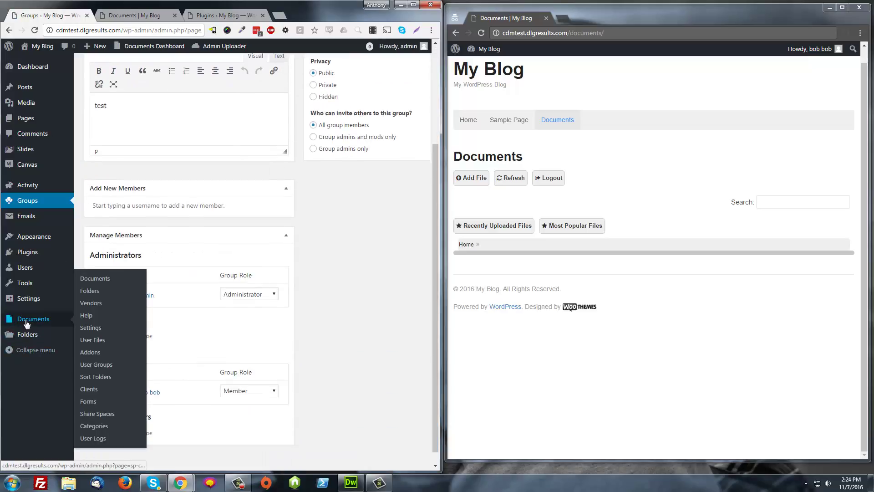
Give the Buddypress Group read and delete rights on test folder, then open it on the front end.
{"action": "left_click", "coordinate": [39, 340]}
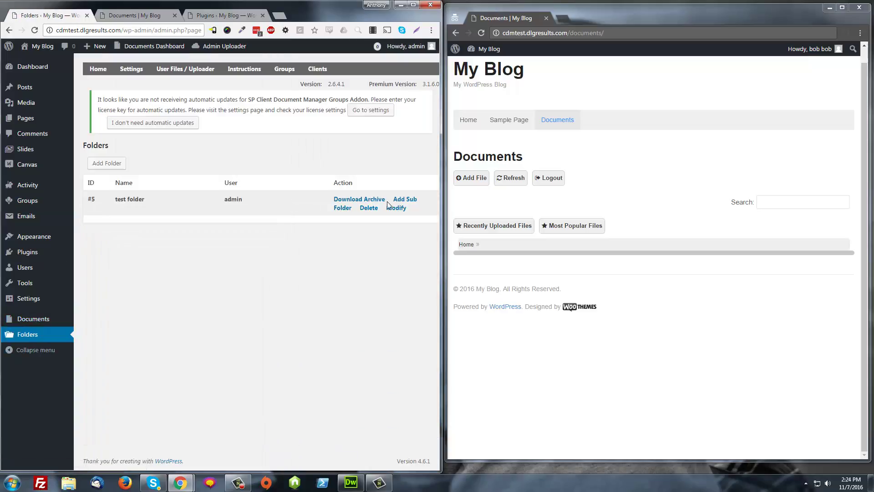
{"action": "left_click", "coordinate": [395, 209]}
{"action": "scroll", "coordinate": [216, 339], "scroll_direction": "down", "scroll_amount": 4}
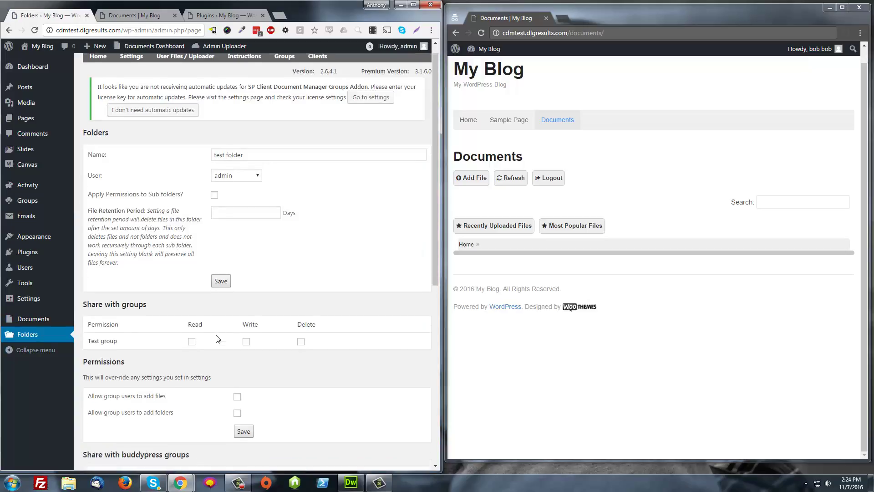
{"action": "scroll", "coordinate": [232, 327], "scroll_direction": "down", "scroll_amount": 2}
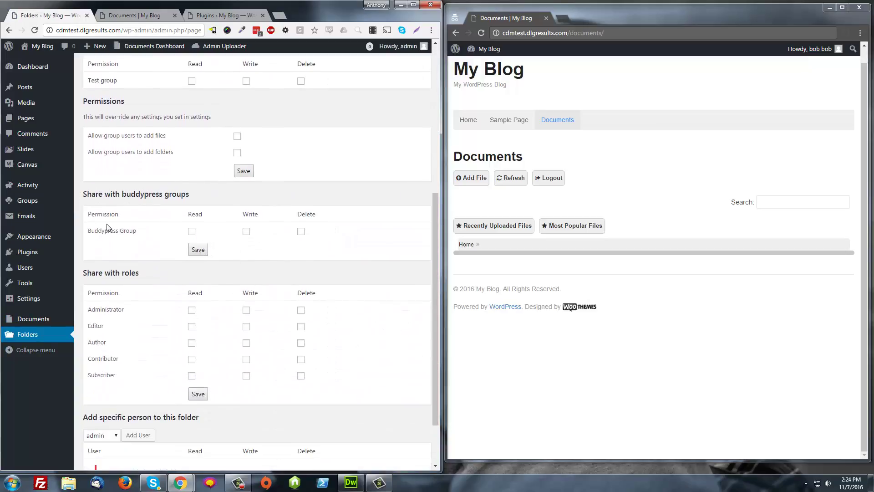
{"action": "left_click", "coordinate": [192, 232]}
{"action": "left_click", "coordinate": [301, 231]}
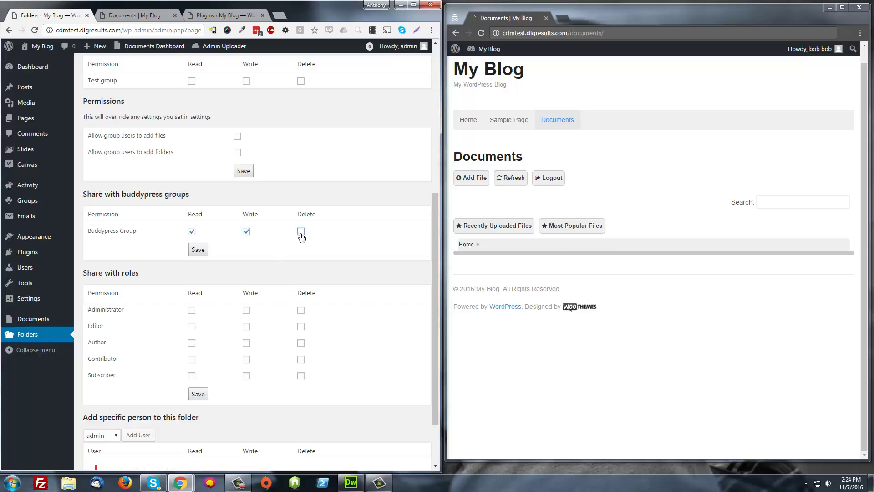
{"action": "left_click", "coordinate": [198, 251]}
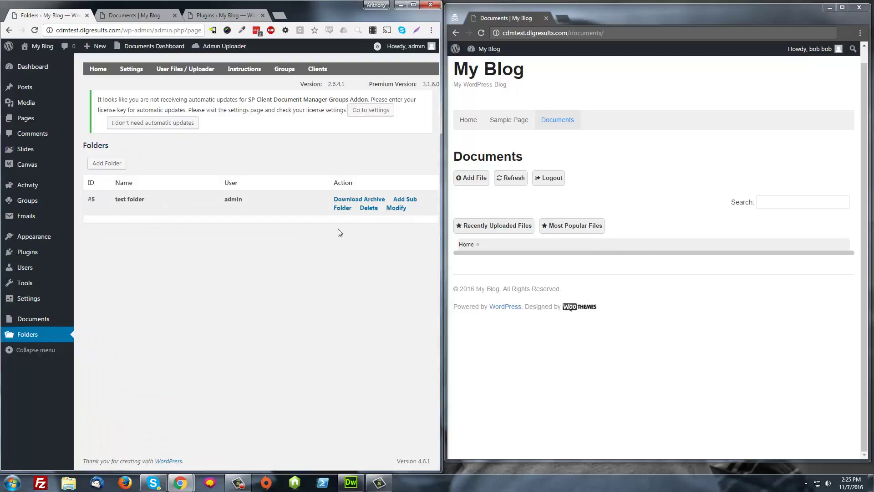
{"action": "left_click", "coordinate": [484, 227]}
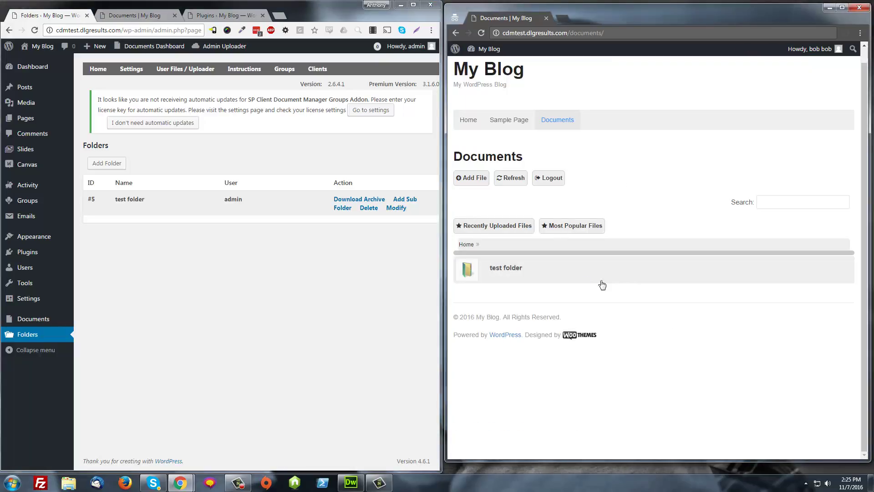
{"action": "left_click", "coordinate": [534, 262]}
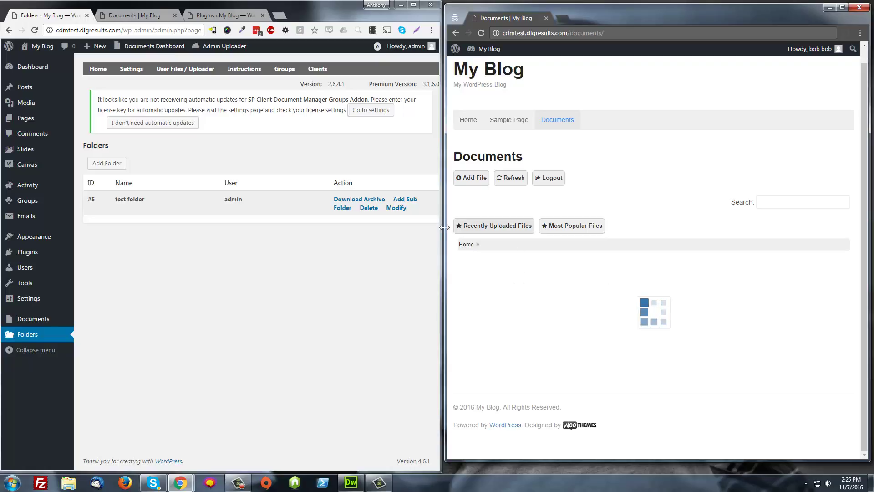
Open test folder's permissions settings on the front-end Documents page.
{"action": "left_click", "coordinate": [466, 244]}
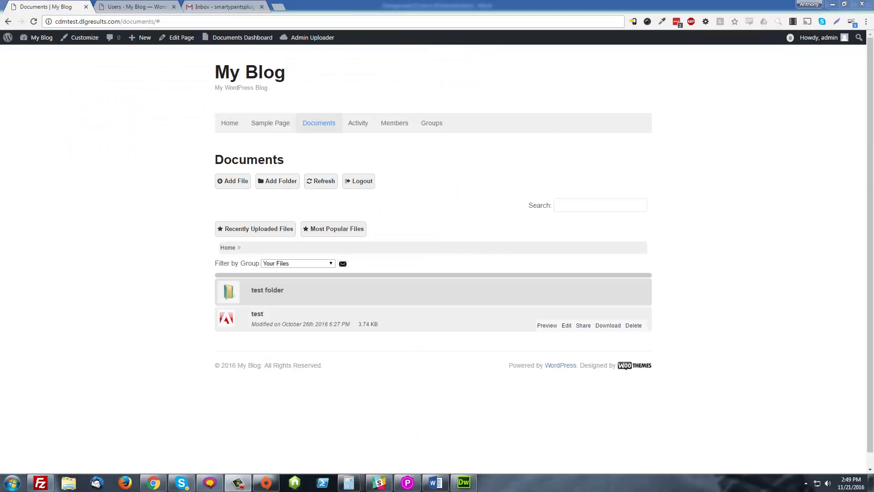
{"action": "left_click", "coordinate": [264, 292]}
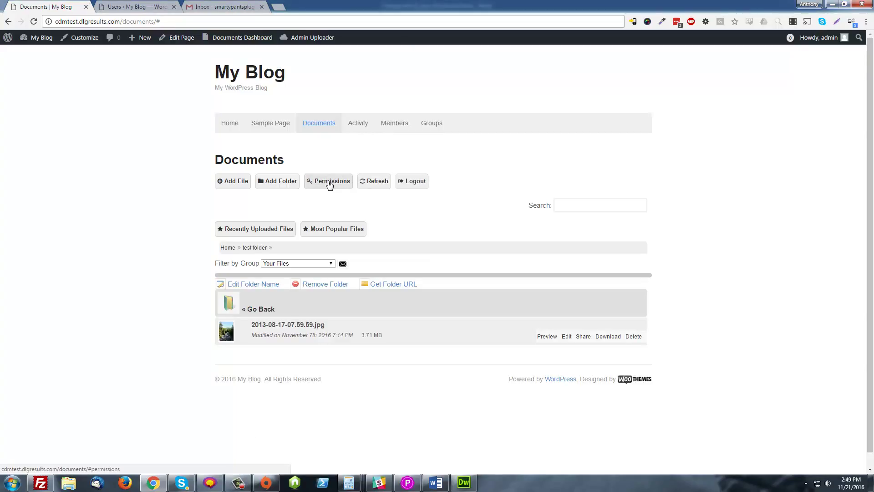
{"action": "left_click", "coordinate": [342, 182]}
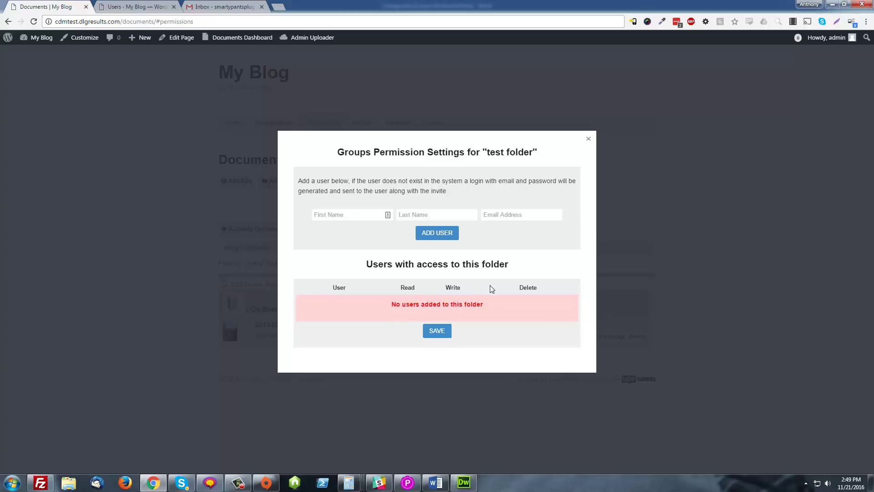
Invite a new user to test folder with their first name, last name and e-mail address.
{"action": "left_click", "coordinate": [348, 215]}
{"action": "key", "text": "Tab"}
{"action": "key", "text": "Tab"}
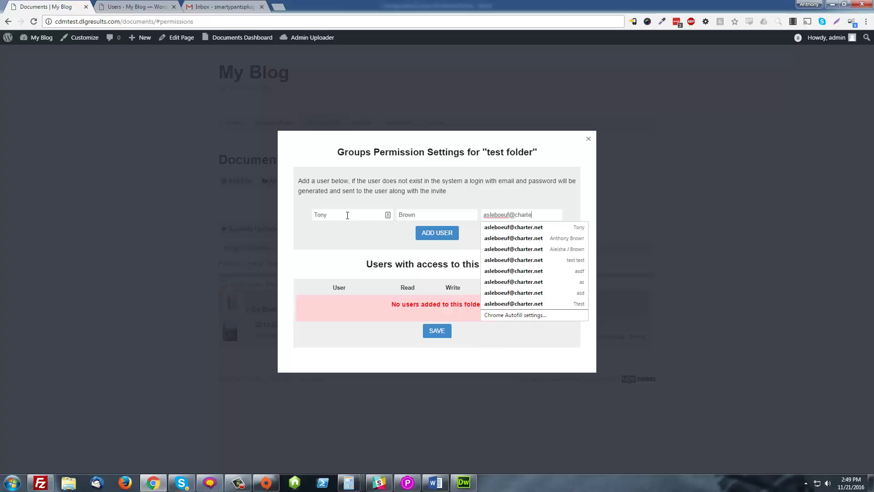
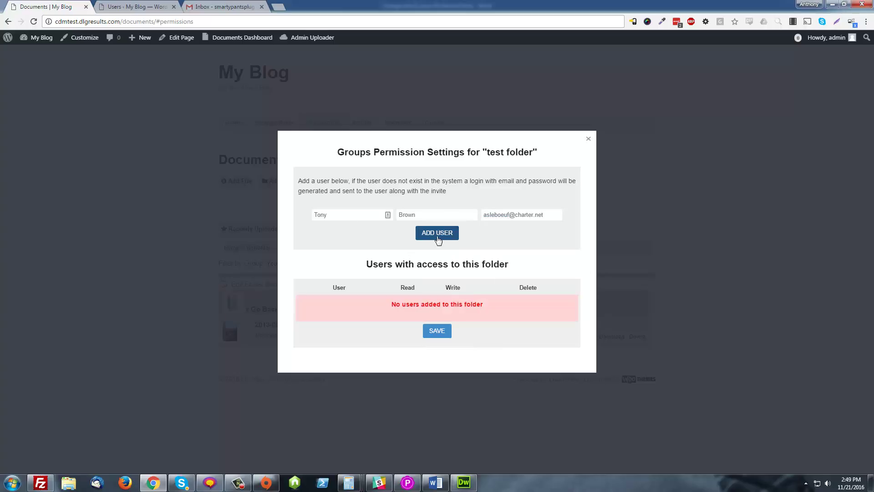
{"action": "left_click", "coordinate": [438, 239]}
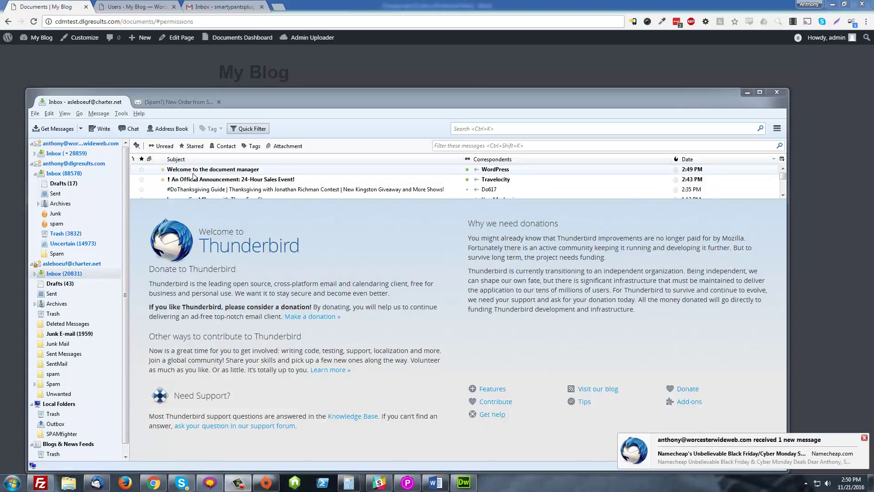
Copy the login and password lines from the 'Welcome to the document manager' e-mail.
{"action": "left_click", "coordinate": [193, 172]}
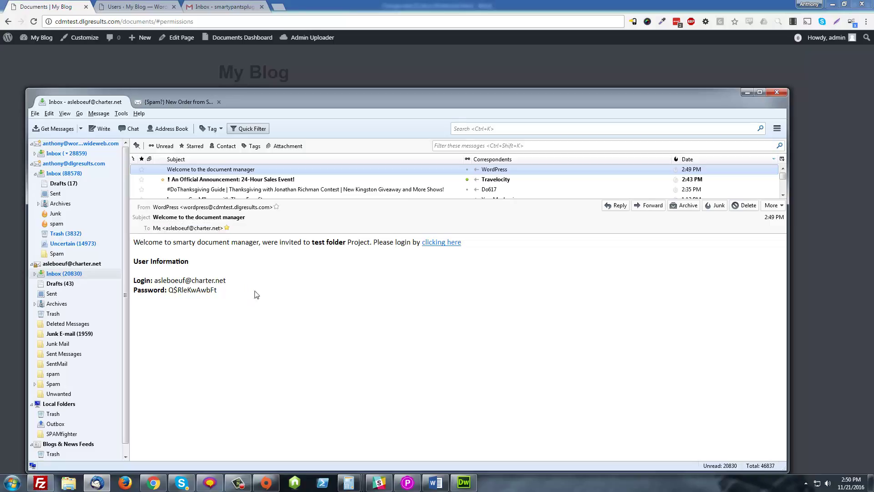
{"action": "left_click", "coordinate": [217, 340]}
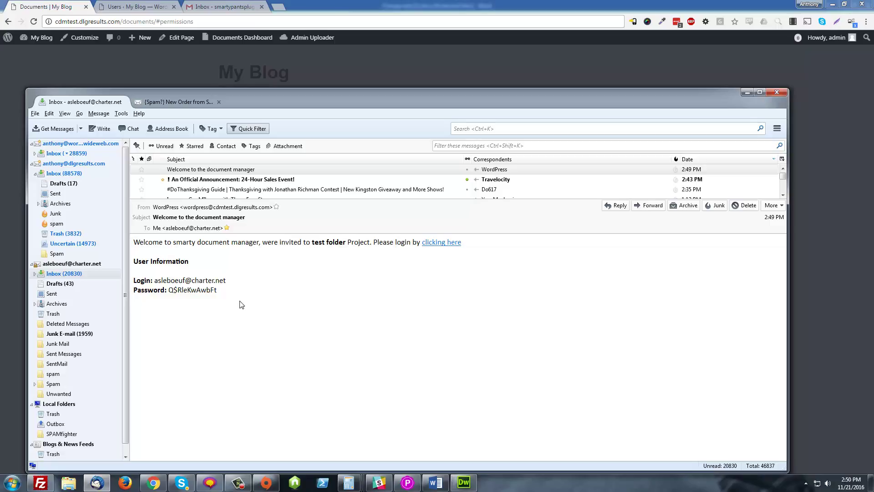
{"action": "left_click_drag", "start_coordinate": [219, 293], "coordinate": [136, 280]}
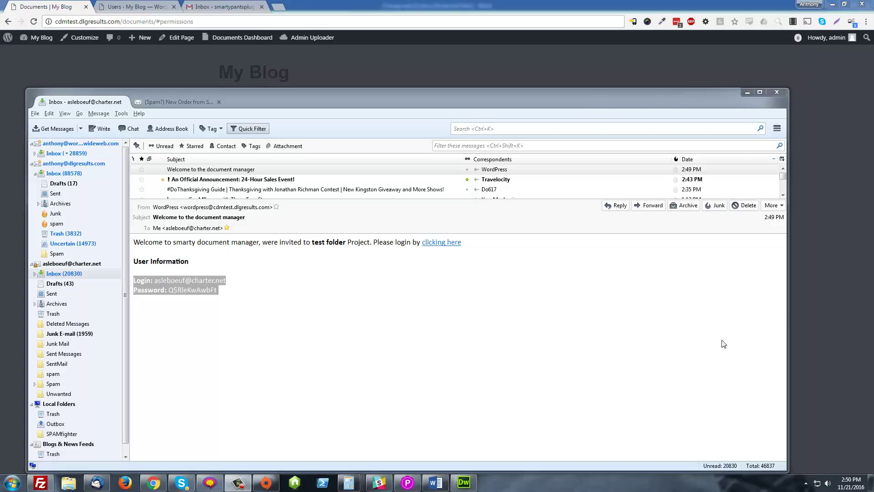
{"action": "right_click", "coordinate": [442, 245]}
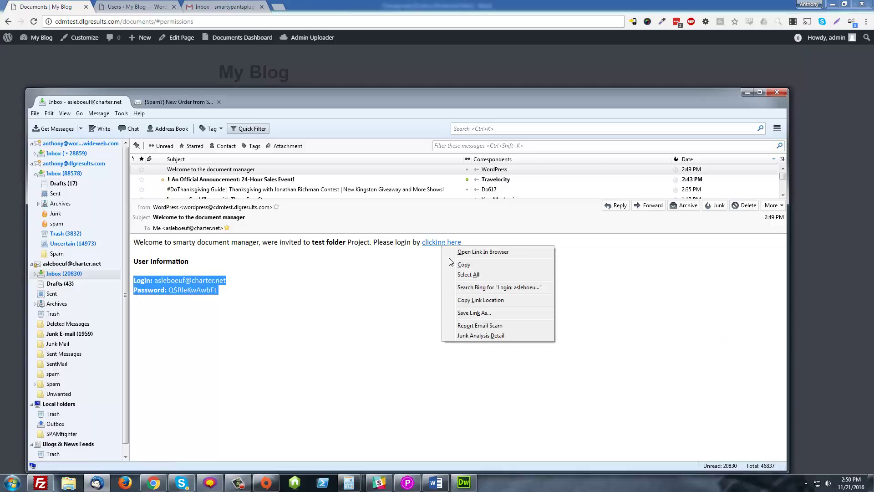
{"action": "left_click", "coordinate": [465, 265]}
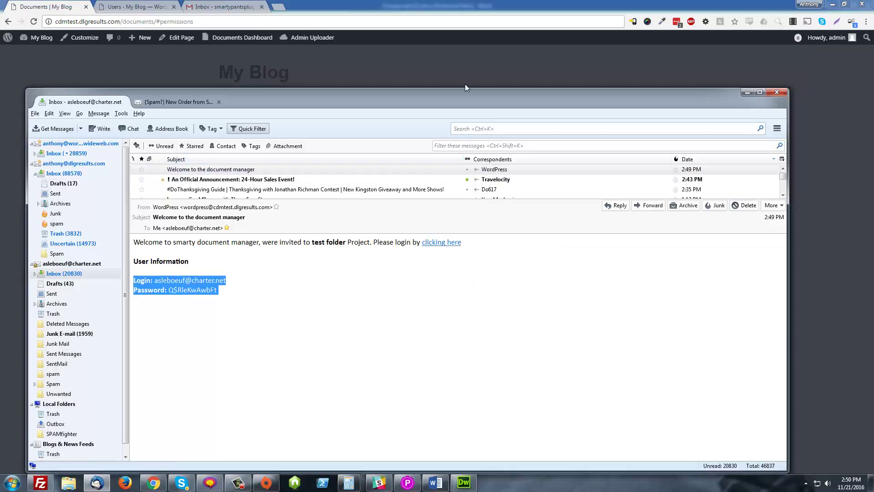
{"action": "left_click", "coordinate": [739, 5]}
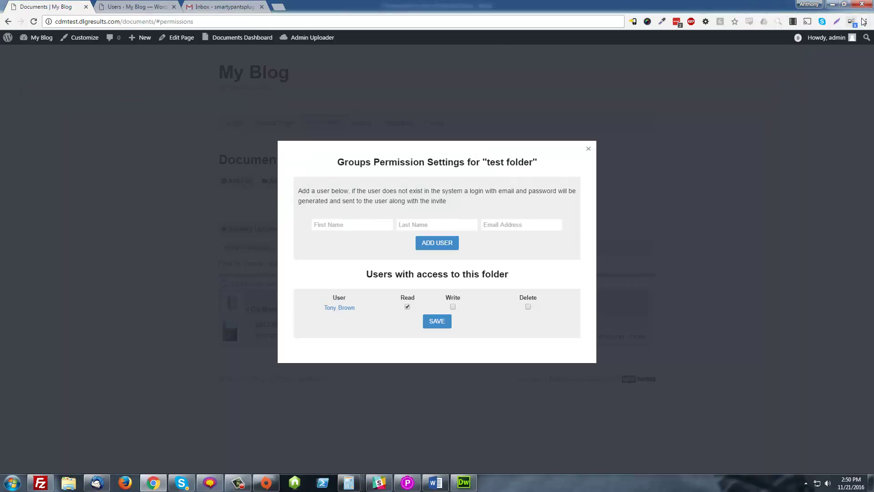
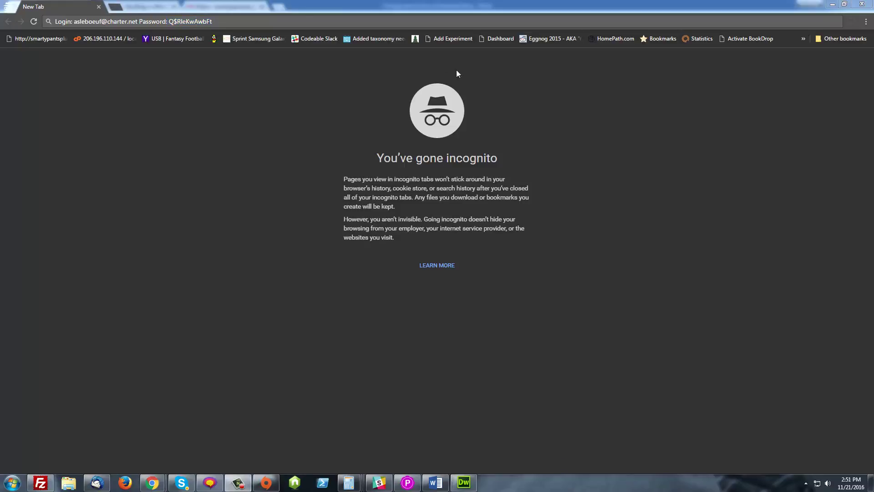
Go to cdmtest.dlgresults.com and open its Documents page.
{"action": "left_click", "coordinate": [178, 21]}
{"action": "type", "text": "cd"}
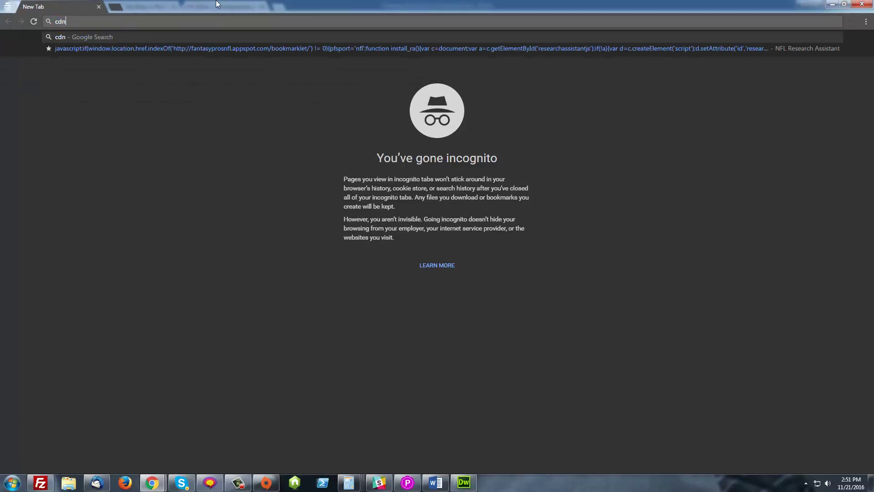
{"action": "type", "text": "mt"}
{"action": "key", "text": "Return"}
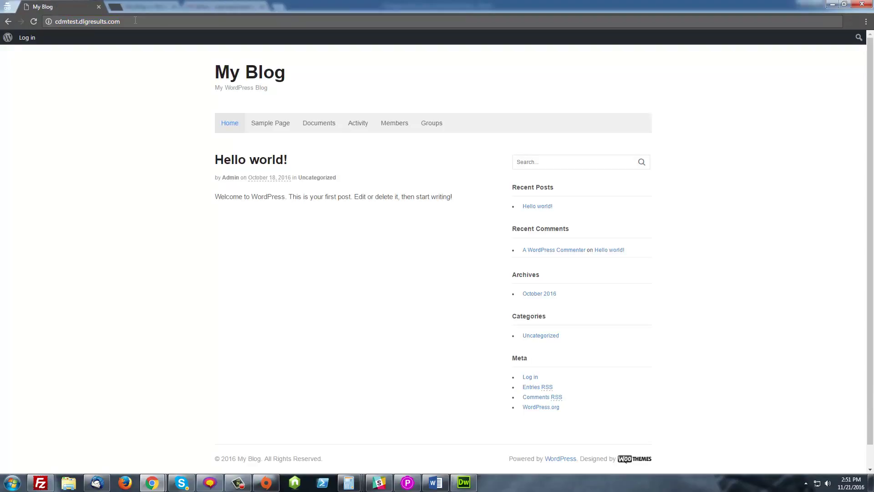
{"action": "left_click", "coordinate": [332, 123]}
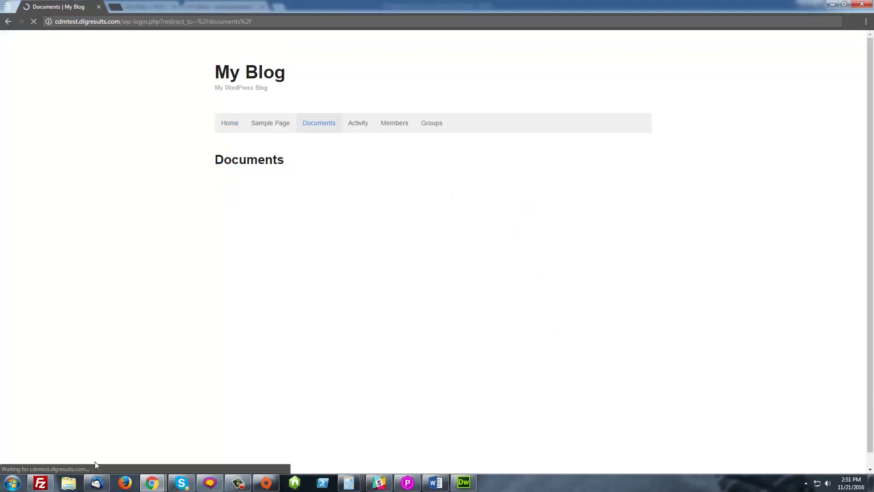
Log in with the invited user's emailed username and password.
{"action": "left_click", "coordinate": [97, 482]}
{"action": "left_click_drag", "start_coordinate": [218, 291], "coordinate": [169, 290]}
{"action": "left_click", "coordinate": [748, 92]}
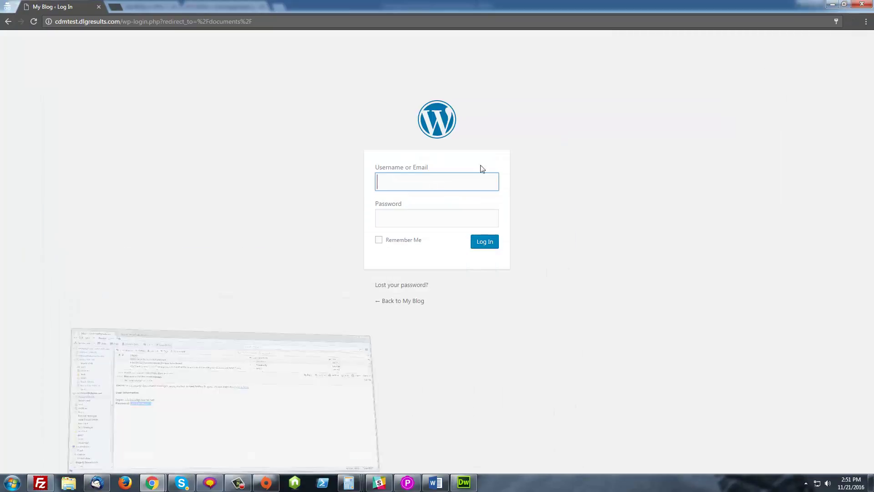
{"action": "left_click", "coordinate": [438, 184]}
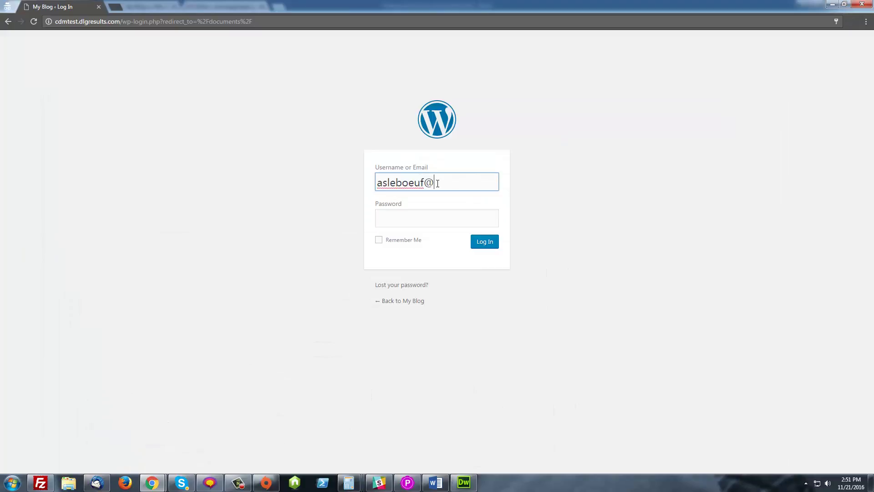
{"action": "key", "text": "Tab"}
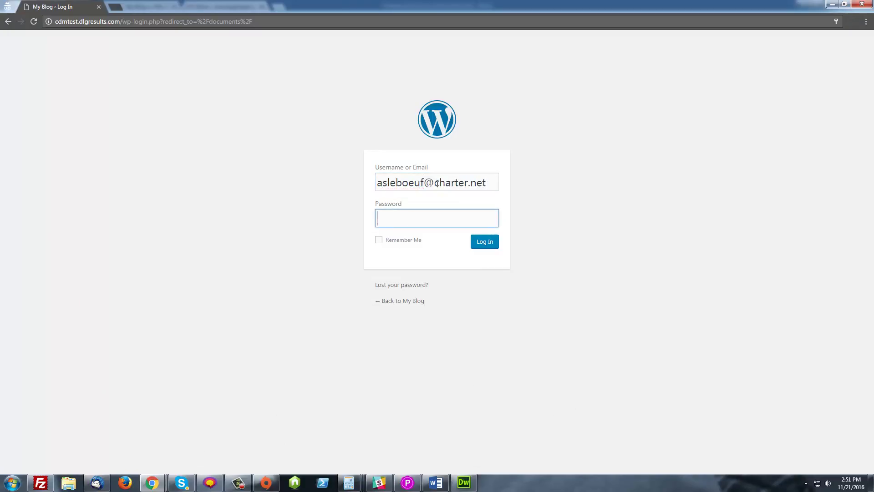
{"action": "type", "text": "•••••••••••••"}
{"action": "key", "text": "Return"}
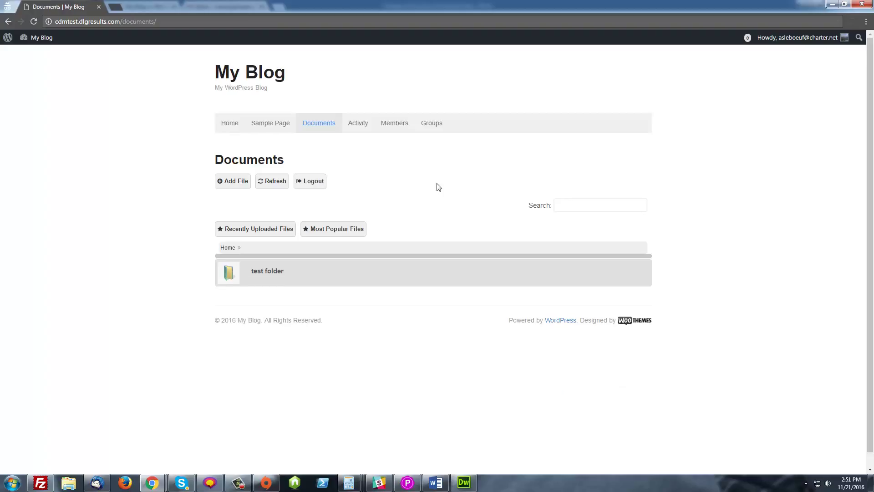
Open 'test folder' to list its file 2013-08-17-07.59.59.jpg.
{"action": "left_click", "coordinate": [266, 274]}
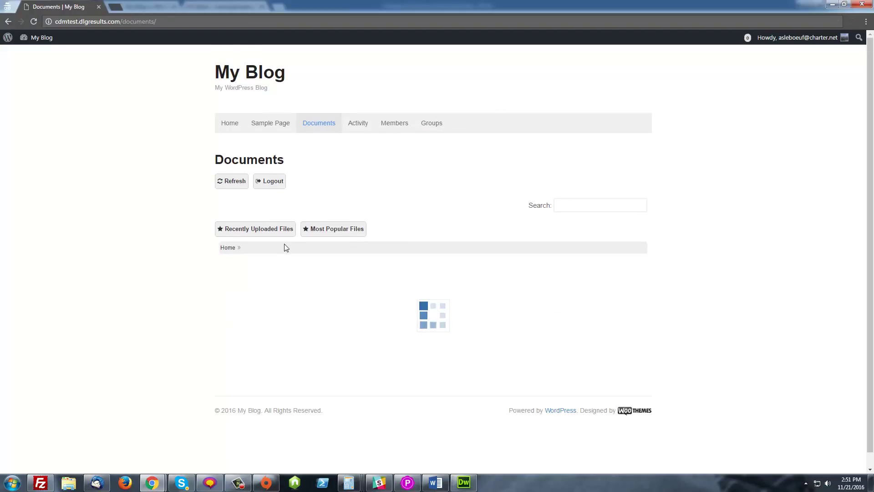
{"action": "mouse_move", "coordinate": [233, 303]}
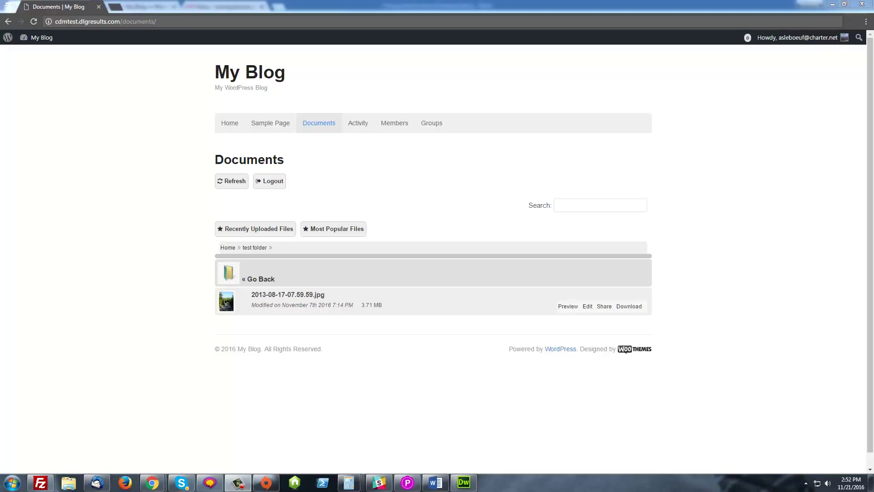
In the owner's window, tick Write and Delete for the invited user, then return to their view.
{"action": "left_click", "coordinate": [831, 5]}
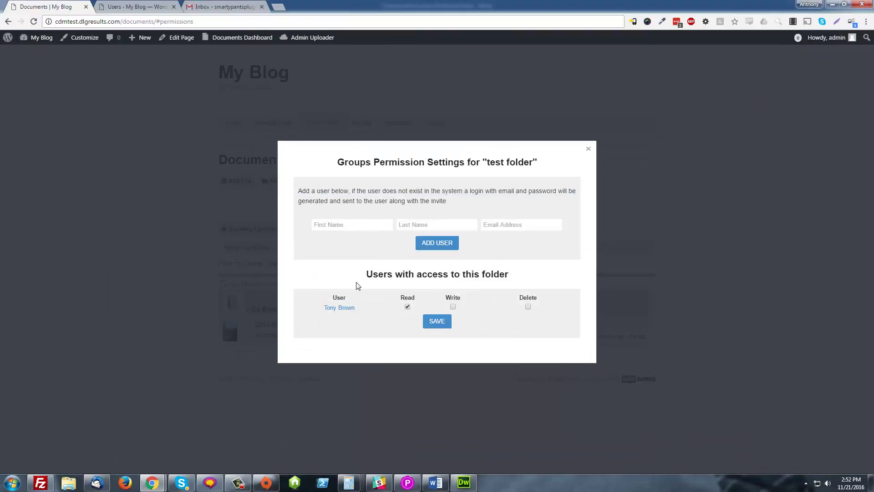
{"action": "left_click", "coordinate": [453, 307]}
{"action": "left_click", "coordinate": [528, 307]}
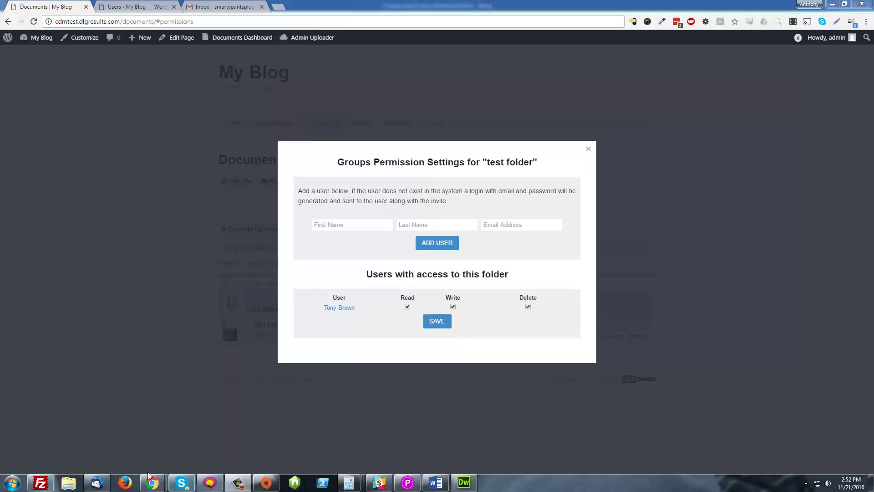
{"action": "mouse_move", "coordinate": [154, 482]}
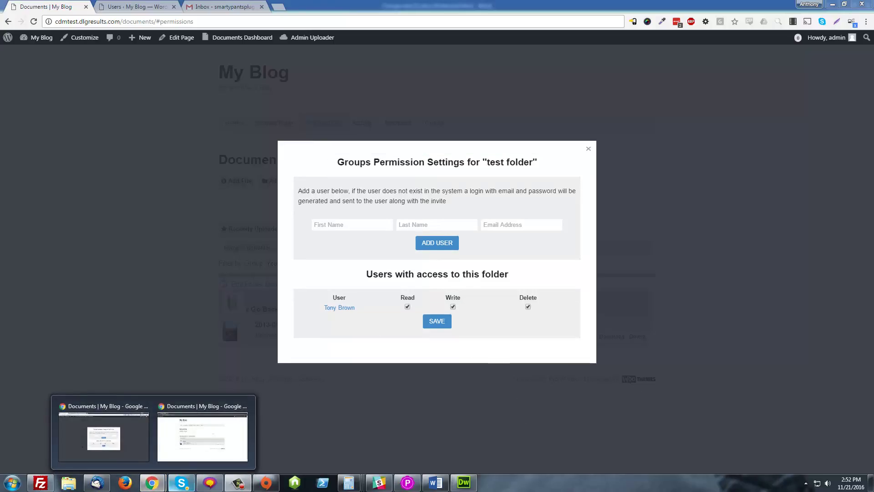
{"action": "left_click", "coordinate": [210, 435]}
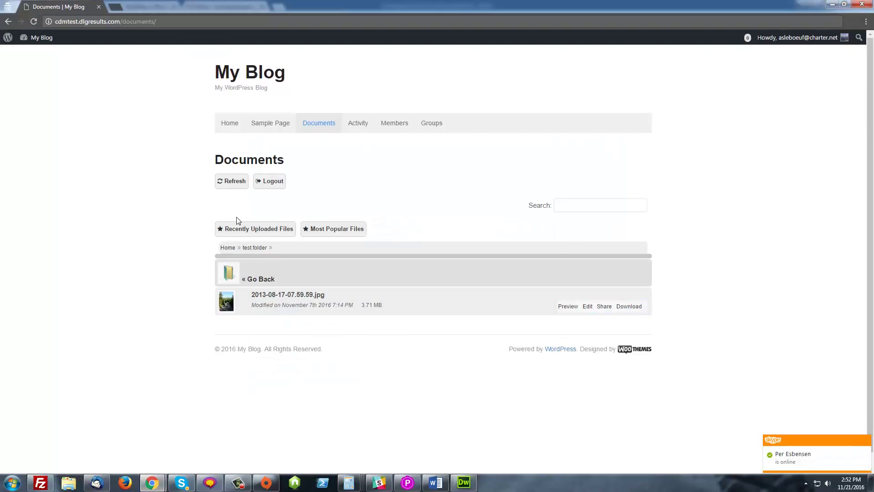
Refresh the invited user's Documents page, then go back to the Home folder list.
{"action": "left_click", "coordinate": [234, 183]}
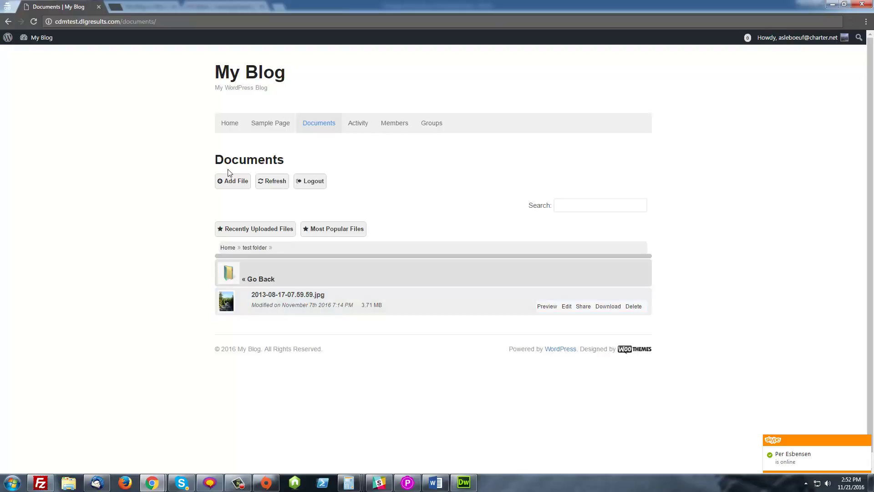
{"action": "left_click", "coordinate": [226, 249]}
In the owner's window, untick Read and Delete for the invited user and save.
{"action": "mouse_move", "coordinate": [160, 484]}
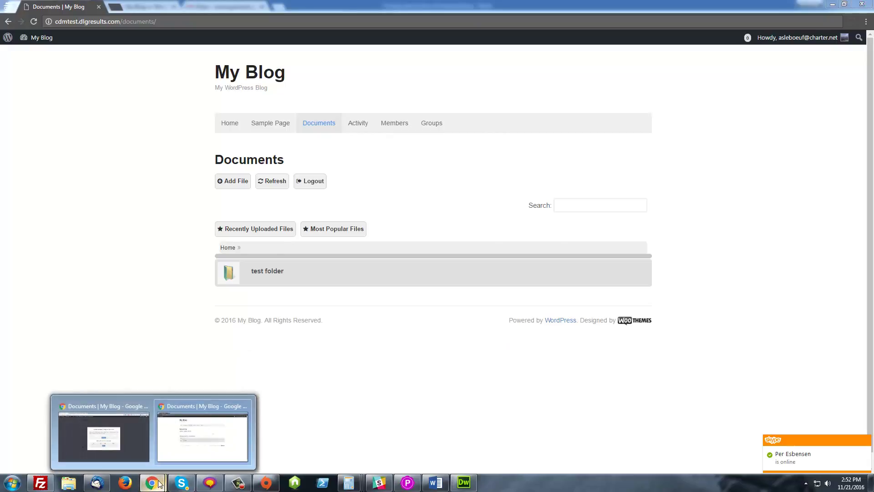
{"action": "left_click", "coordinate": [104, 436]}
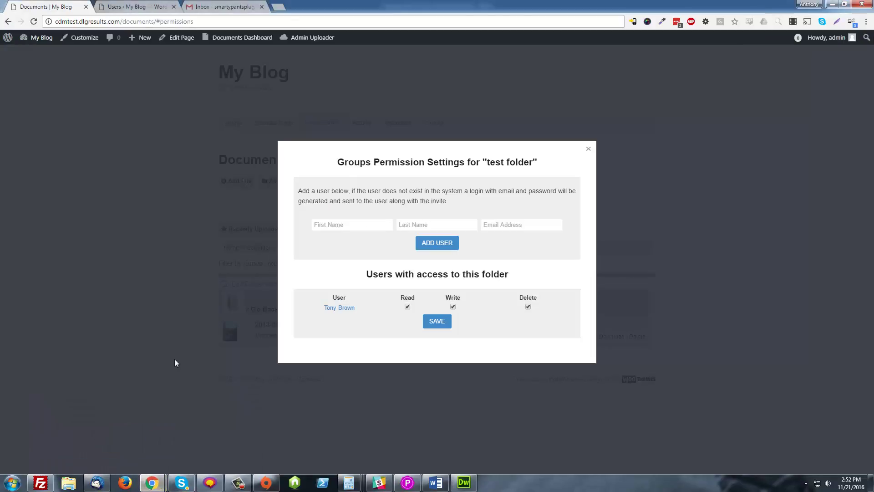
{"action": "left_click", "coordinate": [407, 306]}
{"action": "left_click", "coordinate": [528, 306]}
{"action": "left_click", "coordinate": [440, 324]}
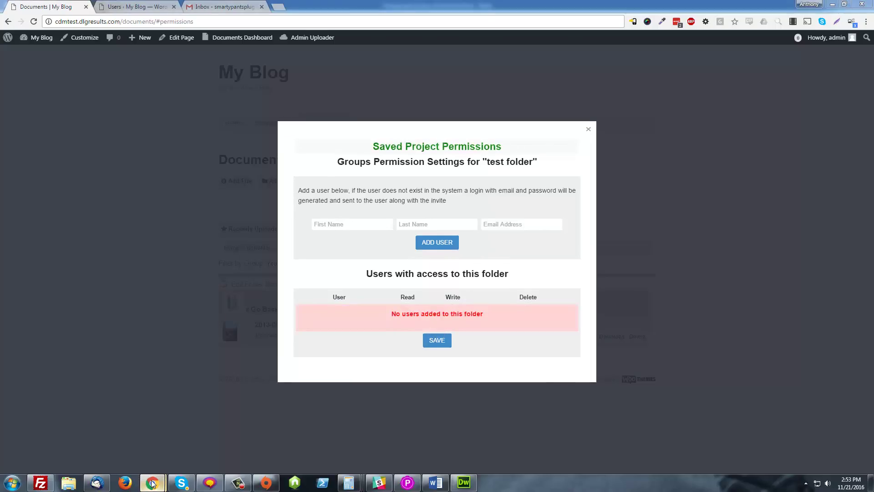
Refresh the invited user's Documents list to confirm 'test folder' is gone.
{"action": "mouse_move", "coordinate": [152, 483]}
{"action": "left_click", "coordinate": [104, 436]}
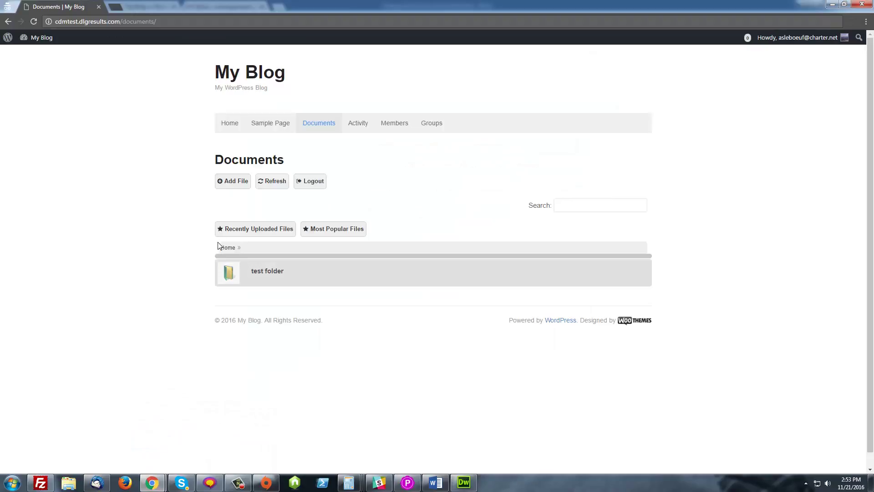
{"action": "left_click", "coordinate": [276, 182]}
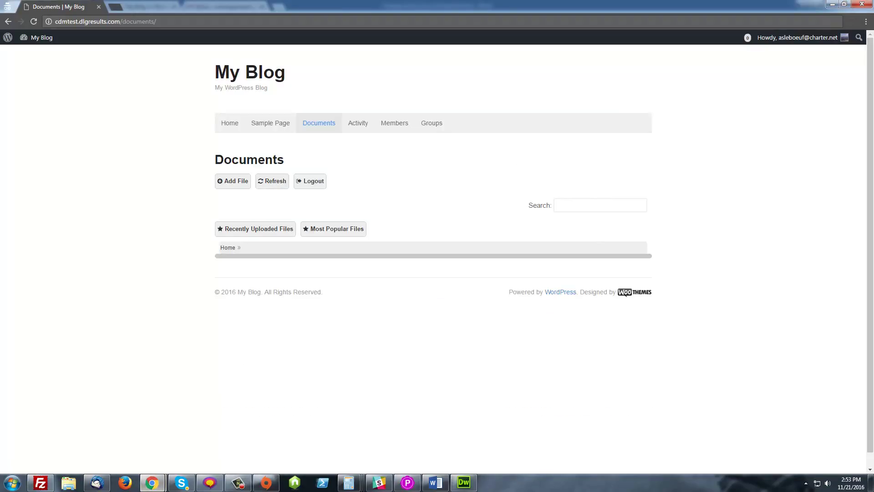
Invite the user to 'test folder' by autofilling their saved e-mail, then switch to Thunderbird.
{"action": "mouse_move", "coordinate": [158, 486]}
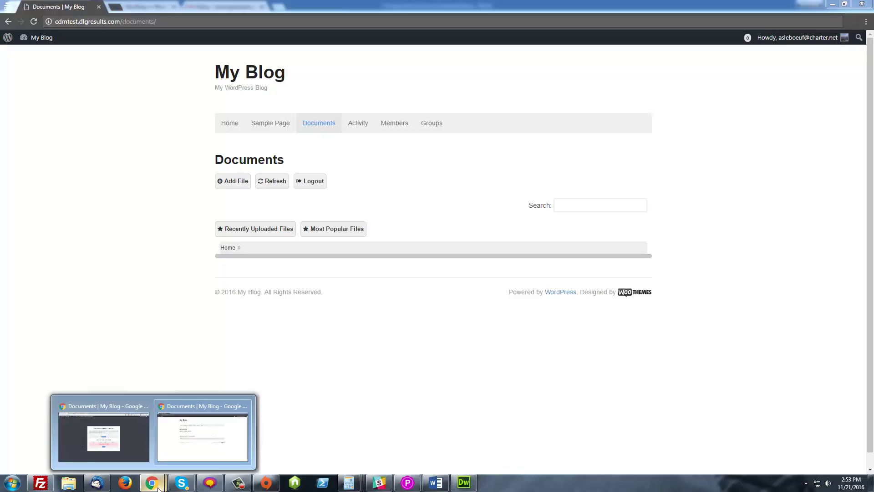
{"action": "left_click", "coordinate": [104, 436]}
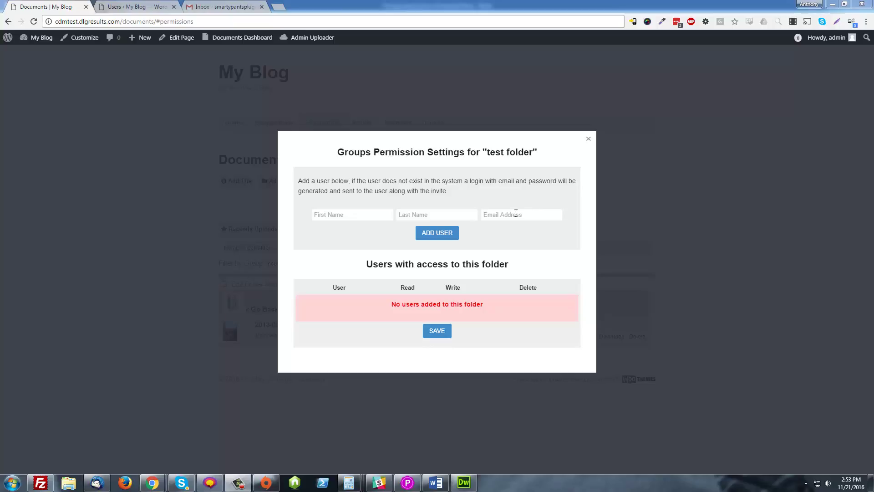
{"action": "type", "text": "asleboie"}
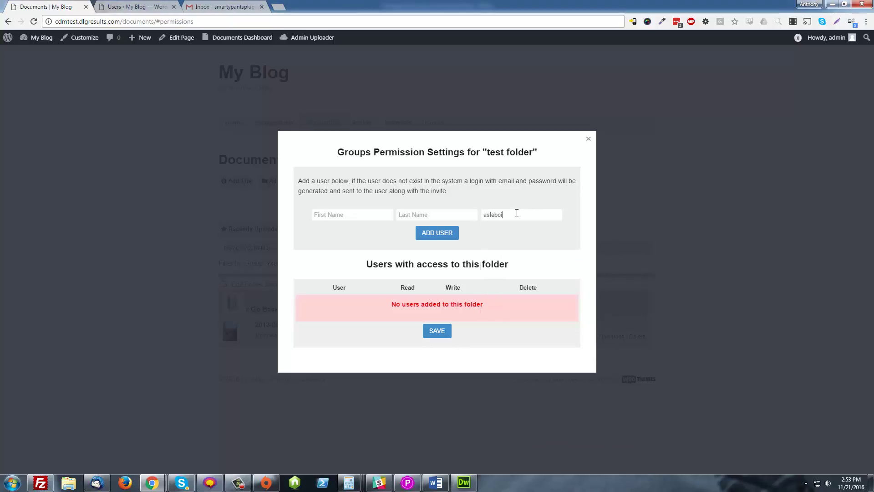
{"action": "key", "text": "BackSpace"}
{"action": "key", "text": "Down"}
{"action": "key", "text": "Return"}
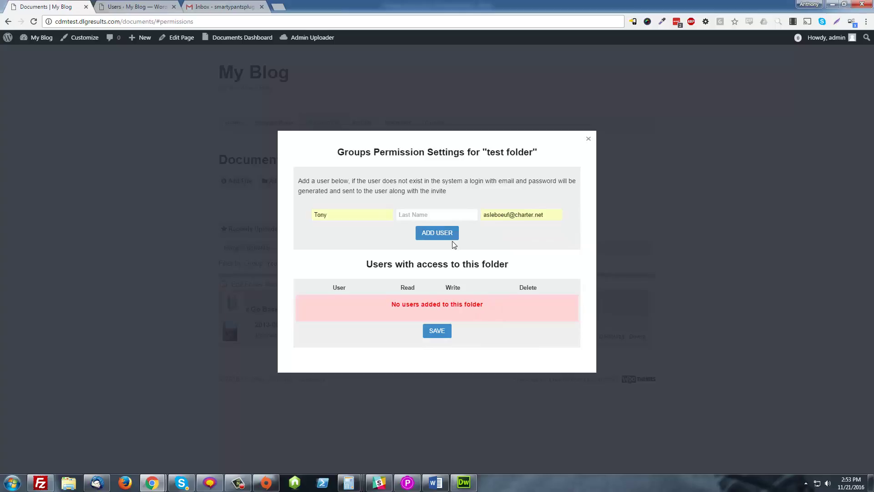
{"action": "left_click", "coordinate": [453, 238]}
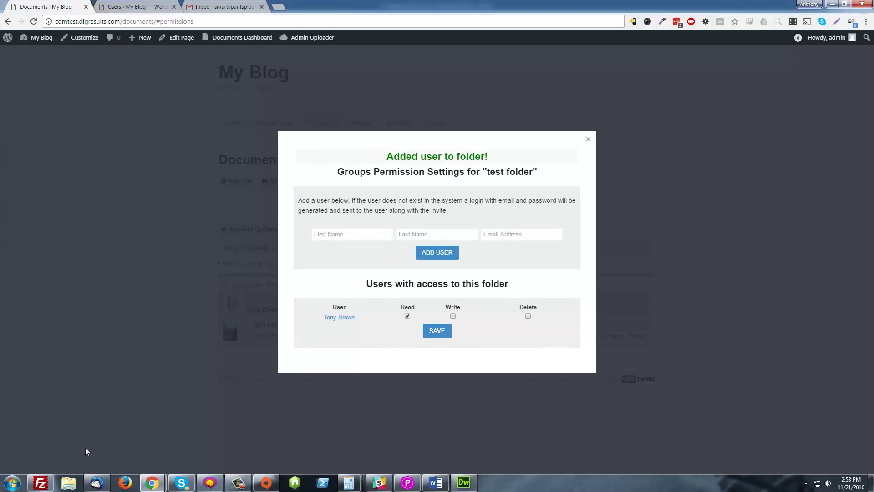
{"action": "right_click", "coordinate": [97, 482]}
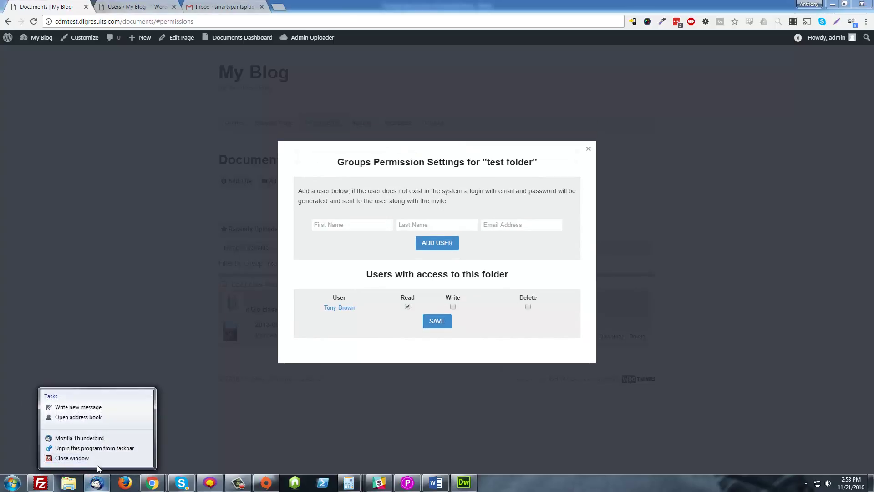
{"action": "left_click", "coordinate": [97, 482]}
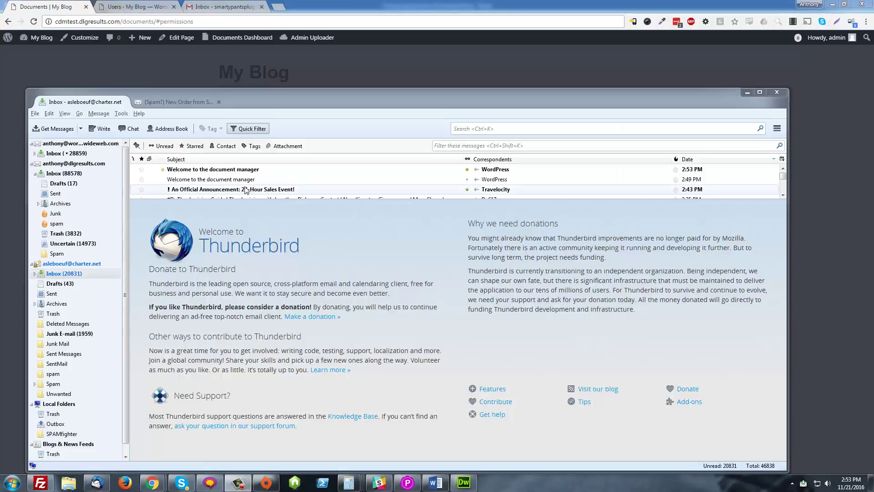
Open the newest 'Welcome to the document manager' email in the inbox.
{"action": "left_click", "coordinate": [274, 169]}
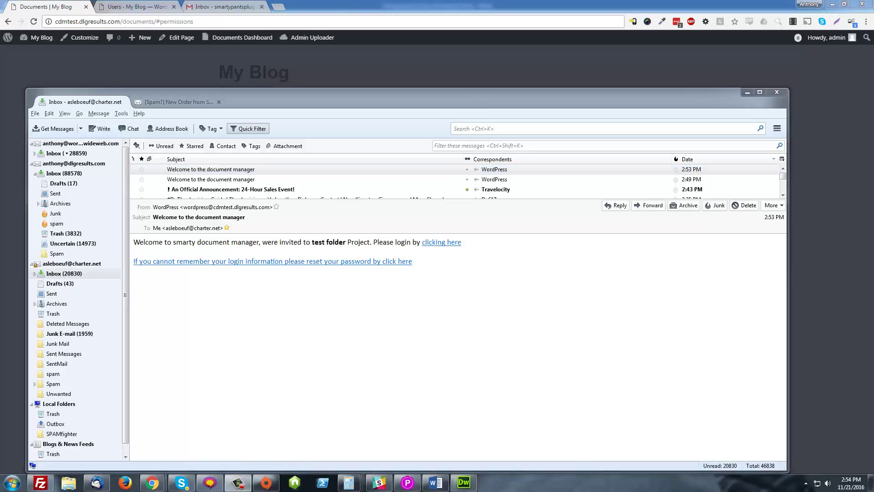
Untick the user's Read access, save, and close the Groups Permission Settings dialog.
{"action": "left_click", "coordinate": [743, 93]}
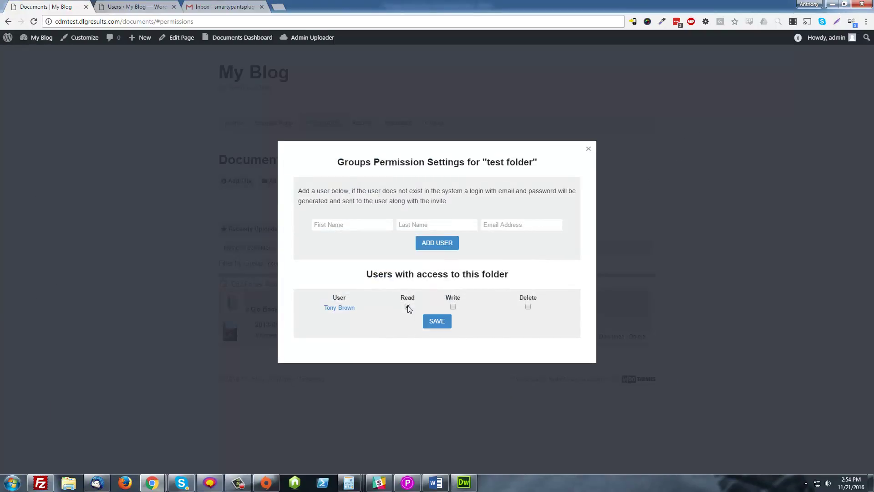
{"action": "left_click", "coordinate": [438, 322]}
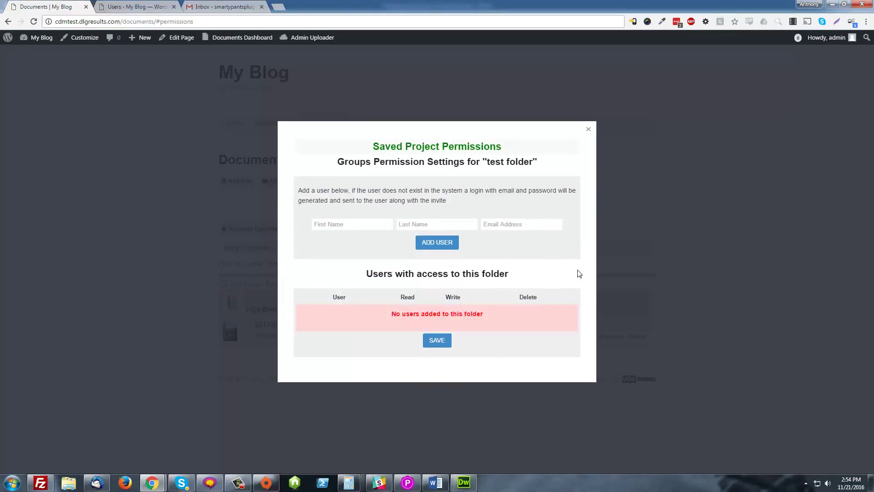
{"action": "left_click", "coordinate": [589, 129]}
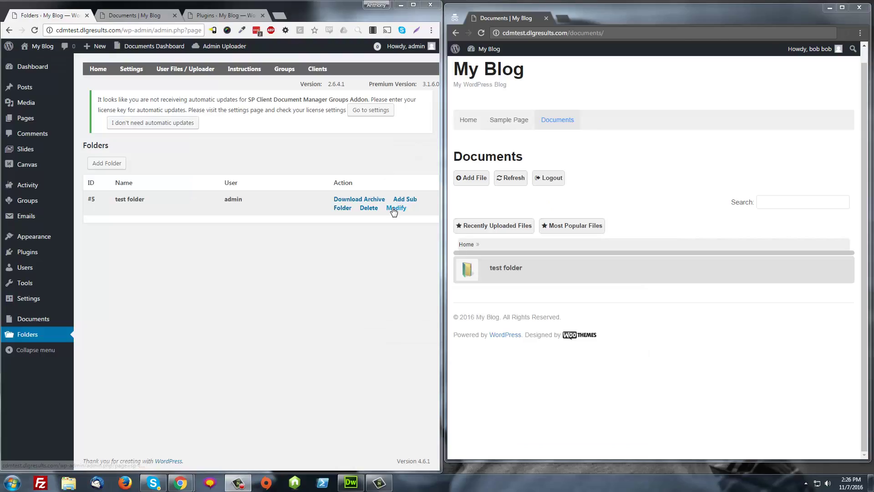
Modify 'test folder' and review its Share with groups, roles and specific-person options.
{"action": "left_click", "coordinate": [394, 208]}
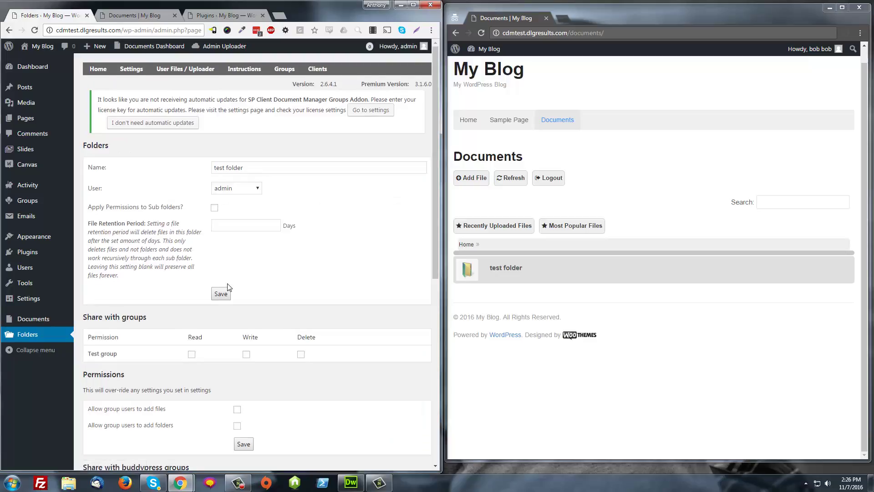
{"action": "scroll", "coordinate": [200, 296], "scroll_direction": "down", "scroll_amount": 3}
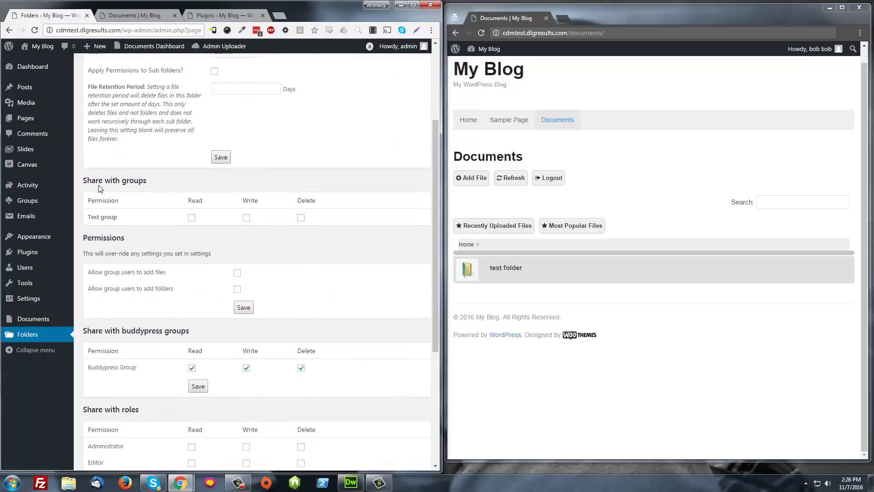
{"action": "left_click_drag", "start_coordinate": [83, 180], "coordinate": [145, 183]}
{"action": "left_click", "coordinate": [146, 183]}
{"action": "scroll", "coordinate": [132, 217], "scroll_direction": "down", "scroll_amount": 5}
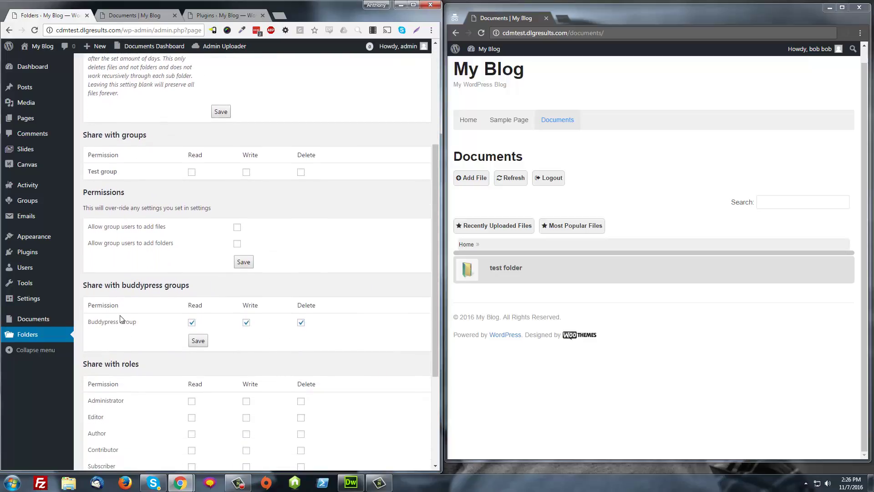
{"action": "scroll", "coordinate": [117, 325], "scroll_direction": "up", "scroll_amount": 2}
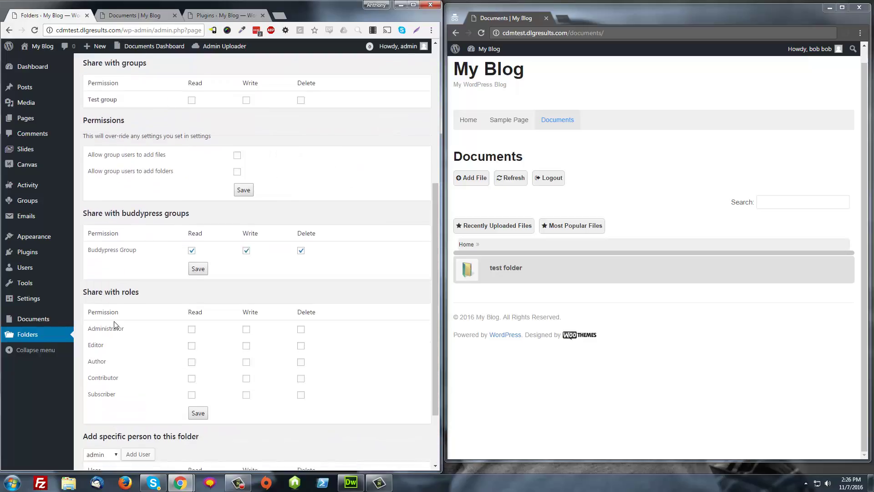
{"action": "scroll", "coordinate": [115, 326], "scroll_direction": "down", "scroll_amount": 2}
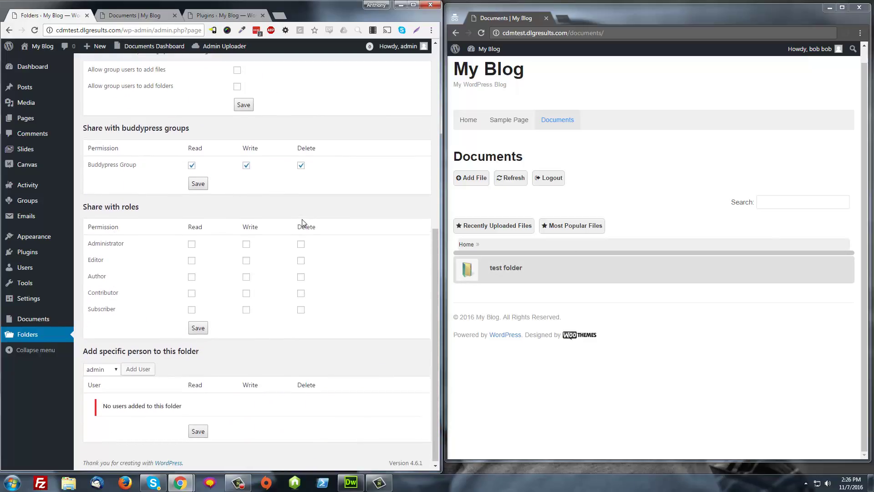
{"action": "scroll", "coordinate": [300, 228], "scroll_direction": "up", "scroll_amount": 1}
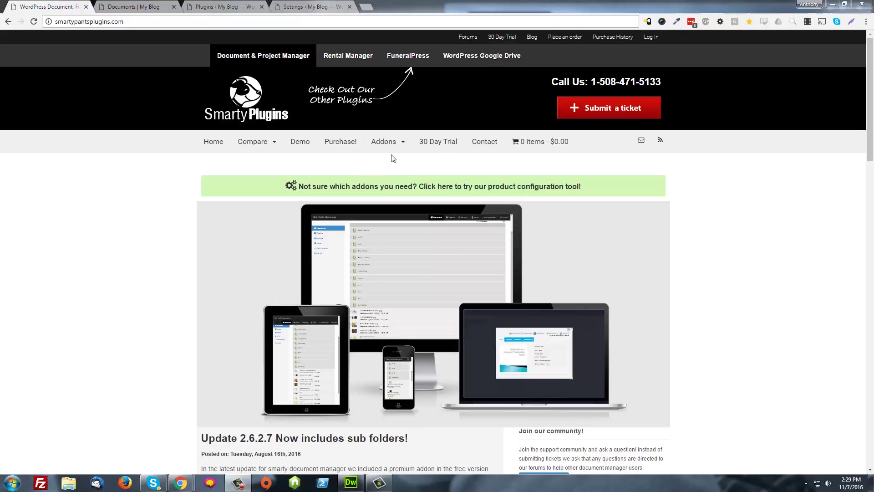
Browse Addons to the Groups Addon and its $100–$350 pricing tiers.
{"action": "left_click", "coordinate": [385, 144]}
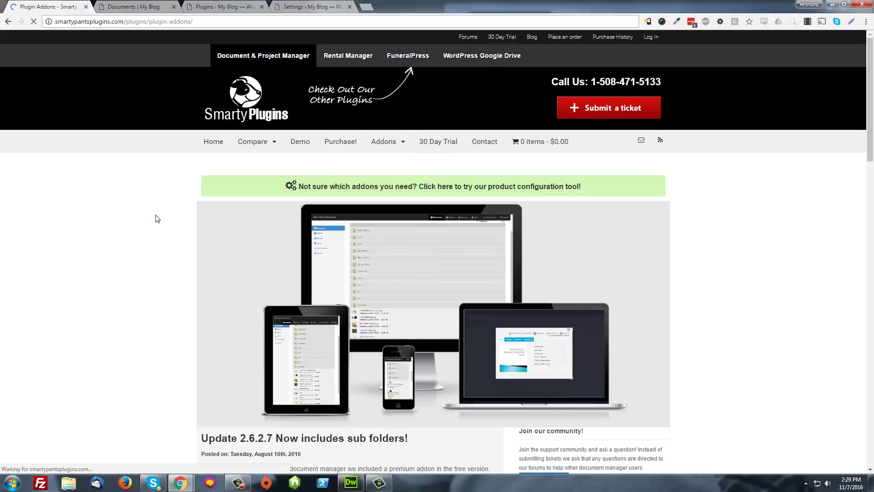
{"action": "scroll", "coordinate": [182, 216], "scroll_direction": "down", "scroll_amount": 9}
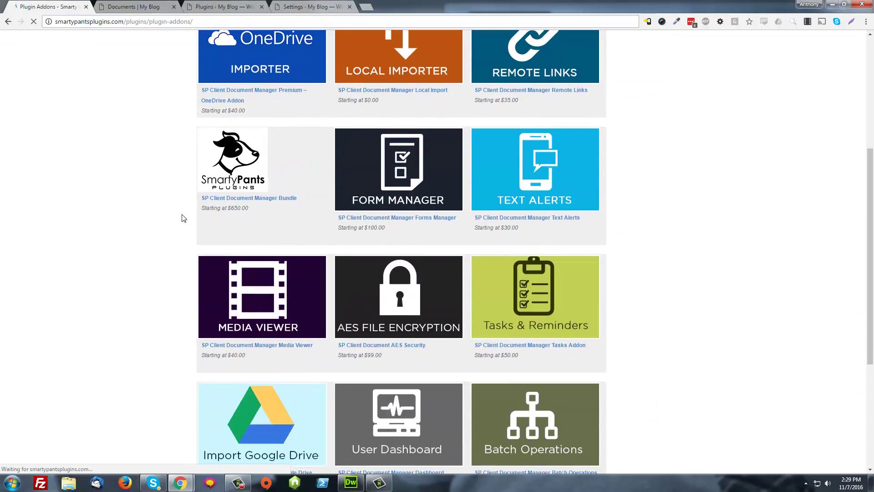
{"action": "scroll", "coordinate": [182, 218], "scroll_direction": "down", "scroll_amount": 1}
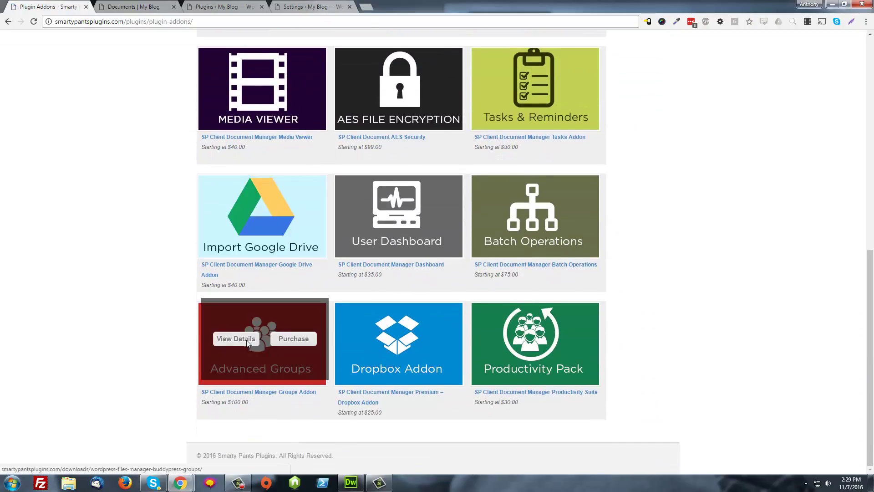
{"action": "mouse_move", "coordinate": [556, 360]}
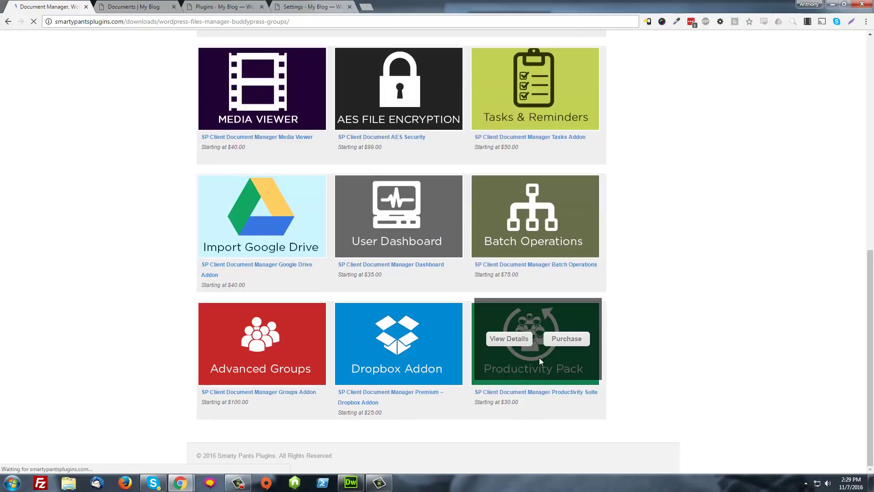
{"action": "scroll", "coordinate": [539, 357], "scroll_direction": "up", "scroll_amount": 1}
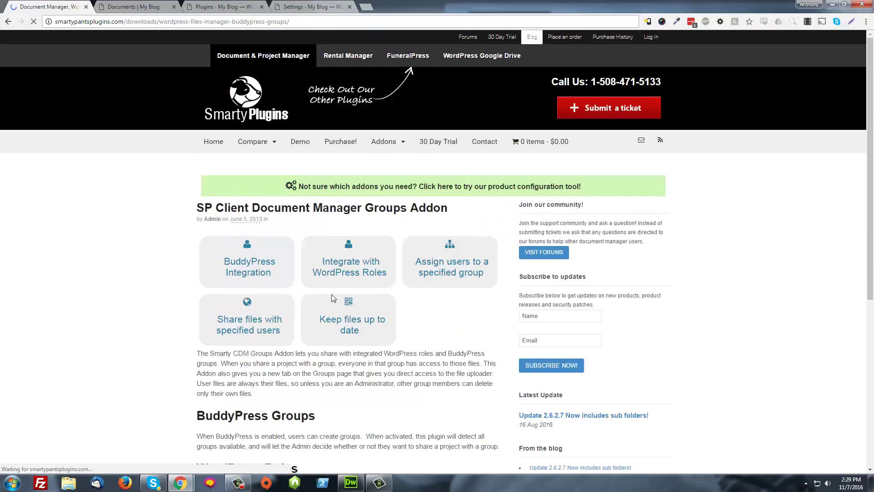
{"action": "scroll", "coordinate": [331, 294], "scroll_direction": "down", "scroll_amount": 6}
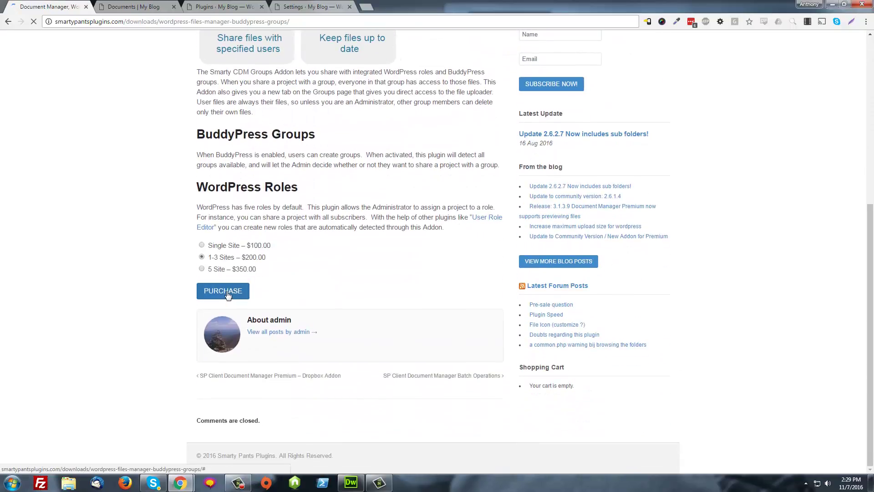